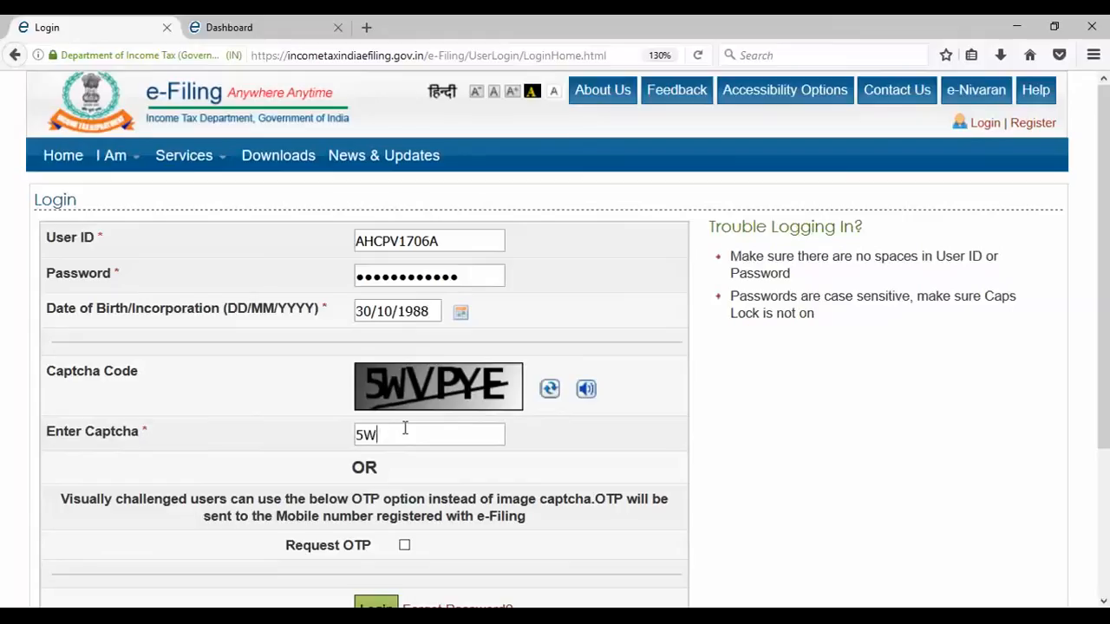
# - Enter the captcha text and log in to the e-Filing account
pyautogui.write('VPYE')
pyautogui.scroll(-3, 394, 511)
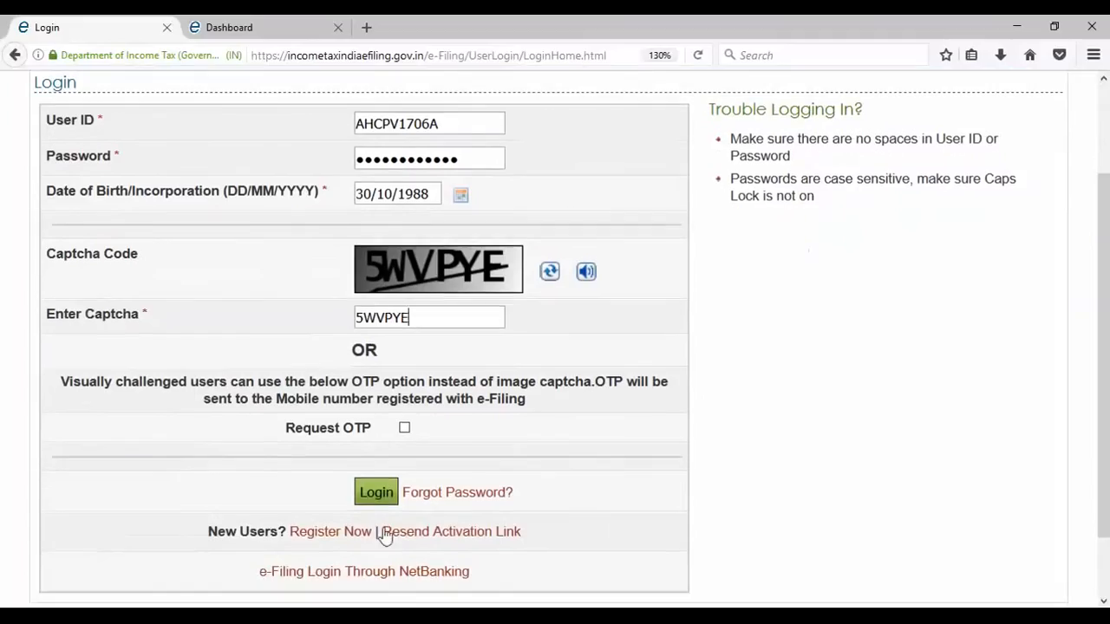
pyautogui.click(389, 493)
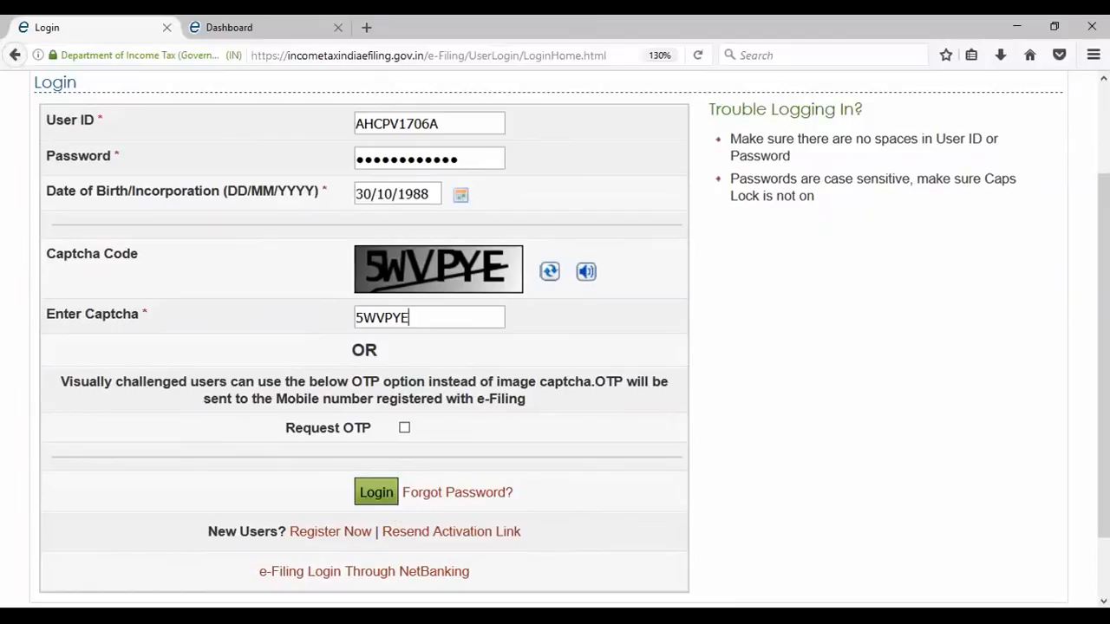
pyautogui.scroll(-2, 792, 168)
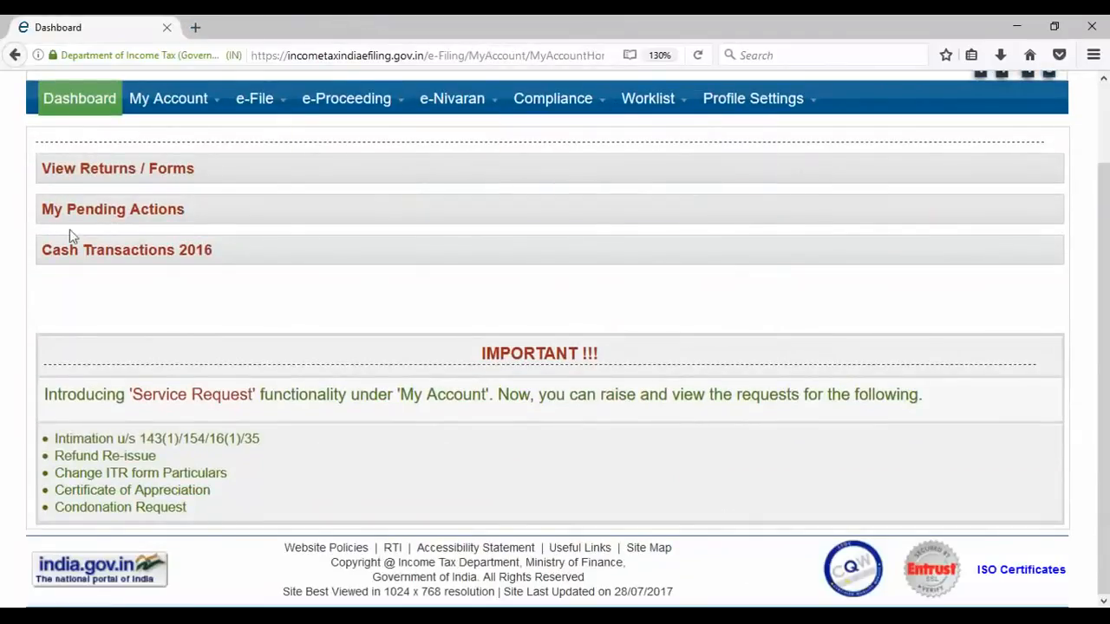
# - Prepare an online ITR-1 return for assessment year 2017-18 from the e-File menu
pyautogui.moveTo(283, 96)
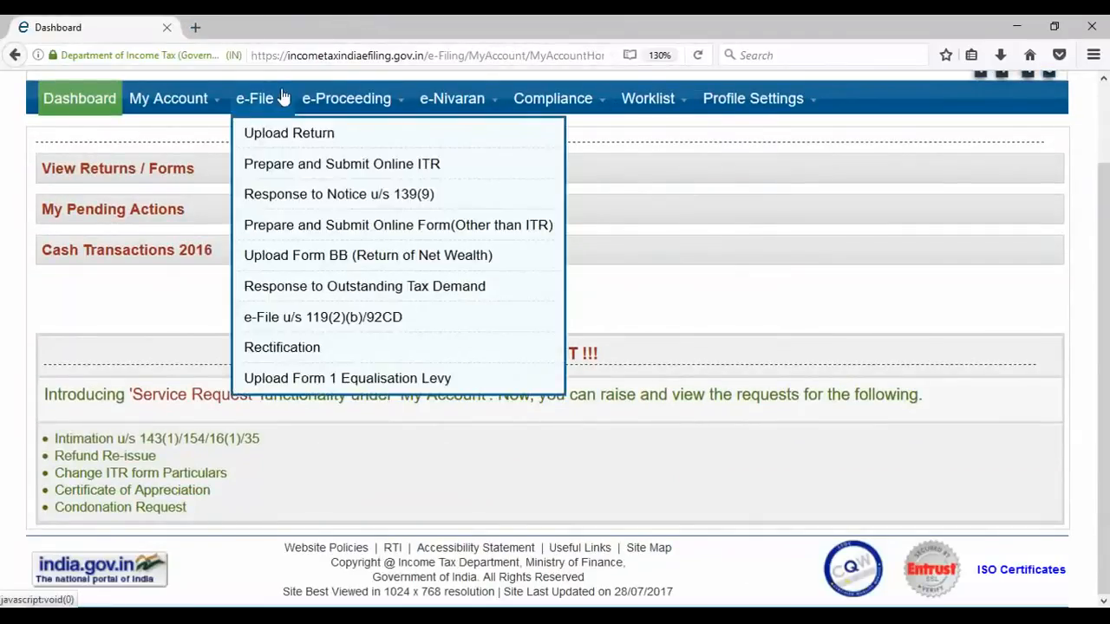
pyautogui.click(323, 172)
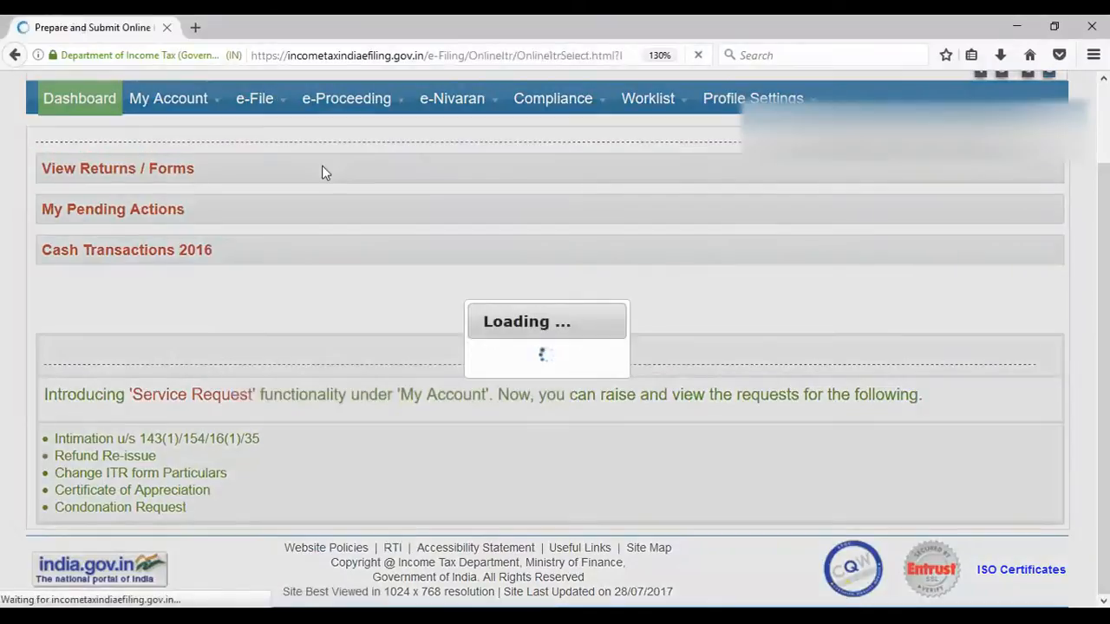
pyautogui.scroll(-1, 401, 298)
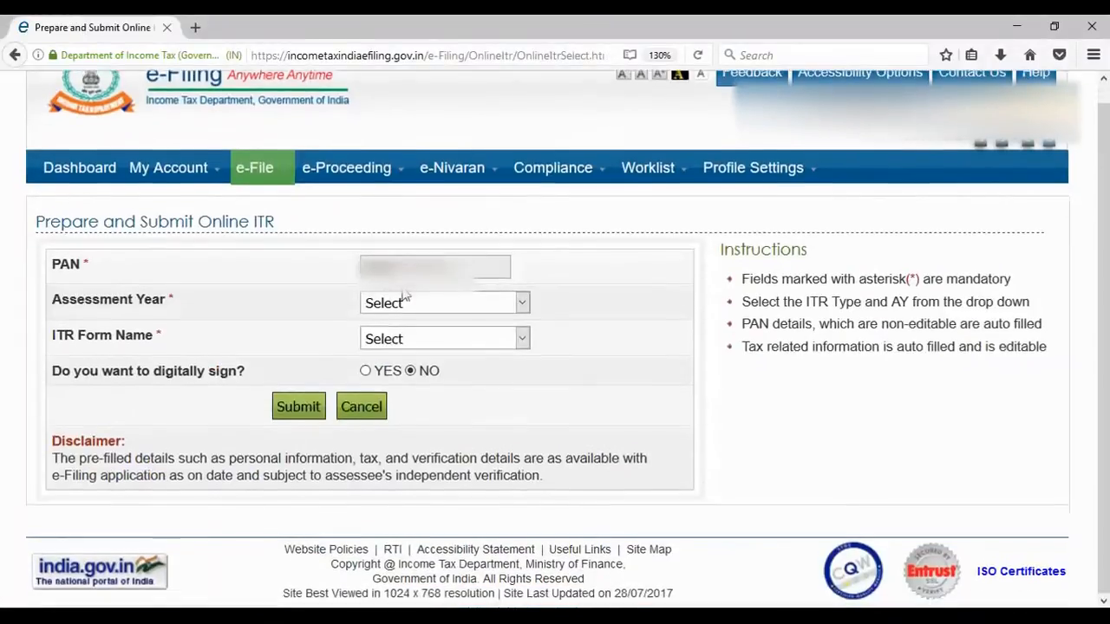
pyautogui.click(518, 304)
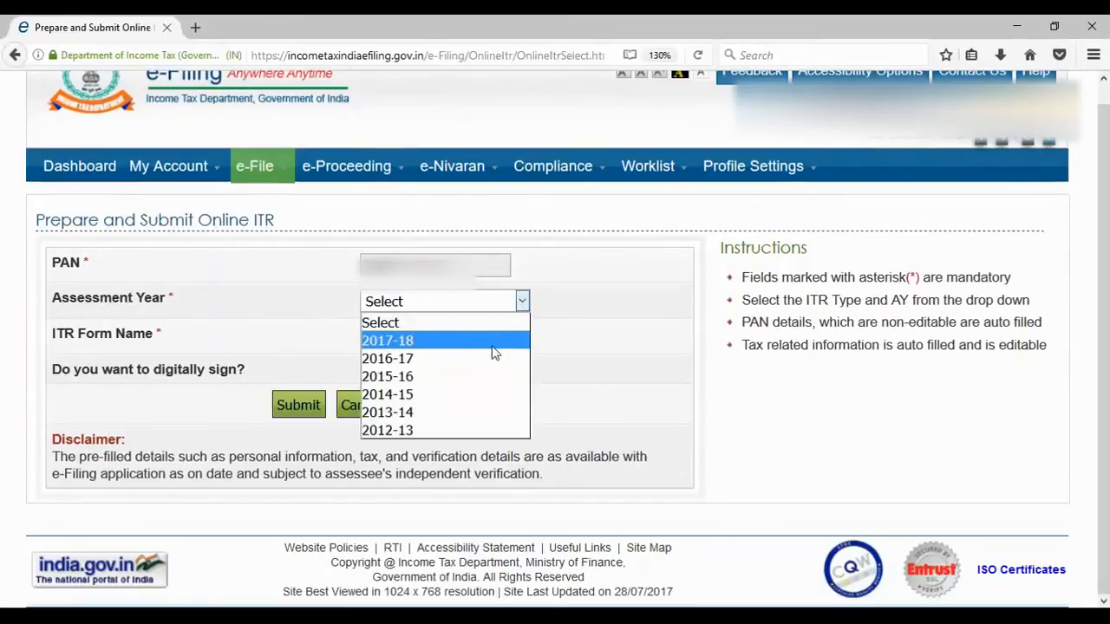
pyautogui.click(492, 344)
pyautogui.click(521, 336)
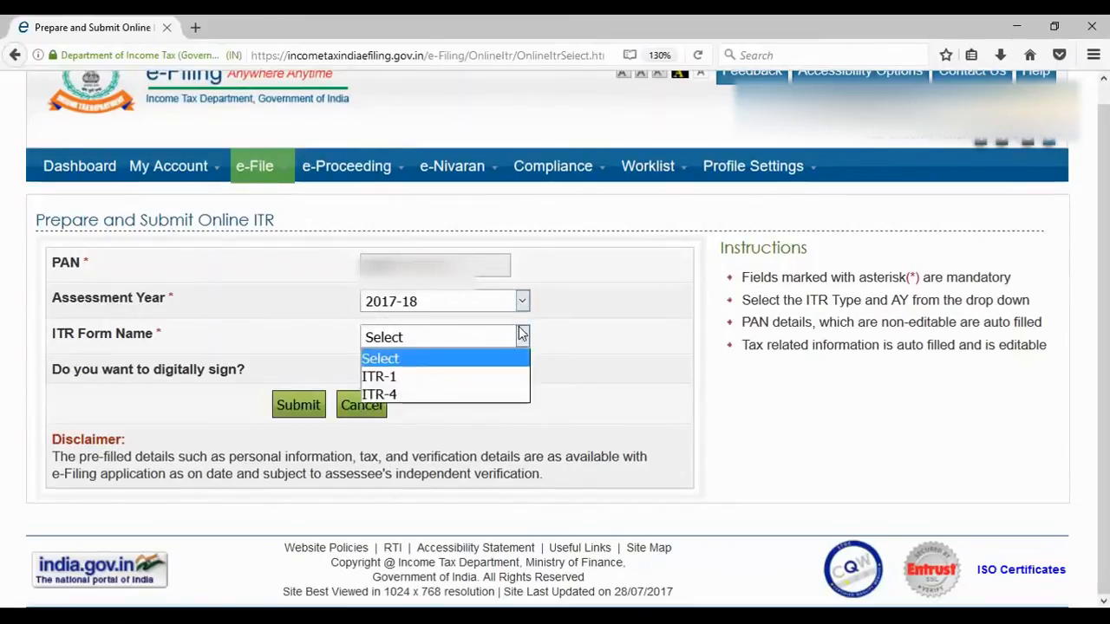
pyautogui.click(489, 378)
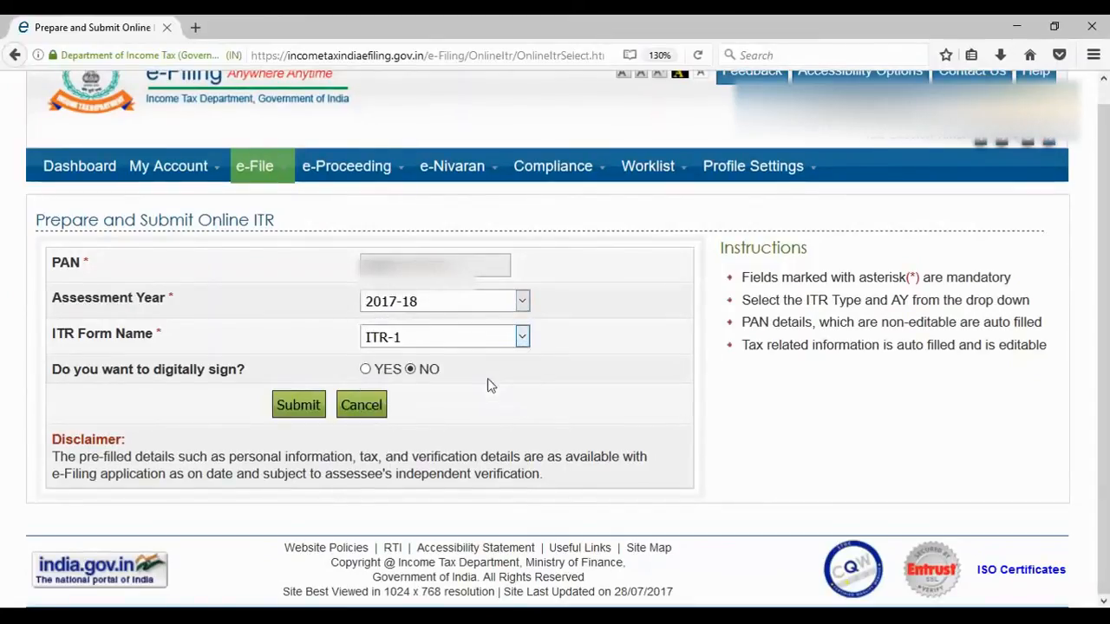
pyautogui.click(298, 405)
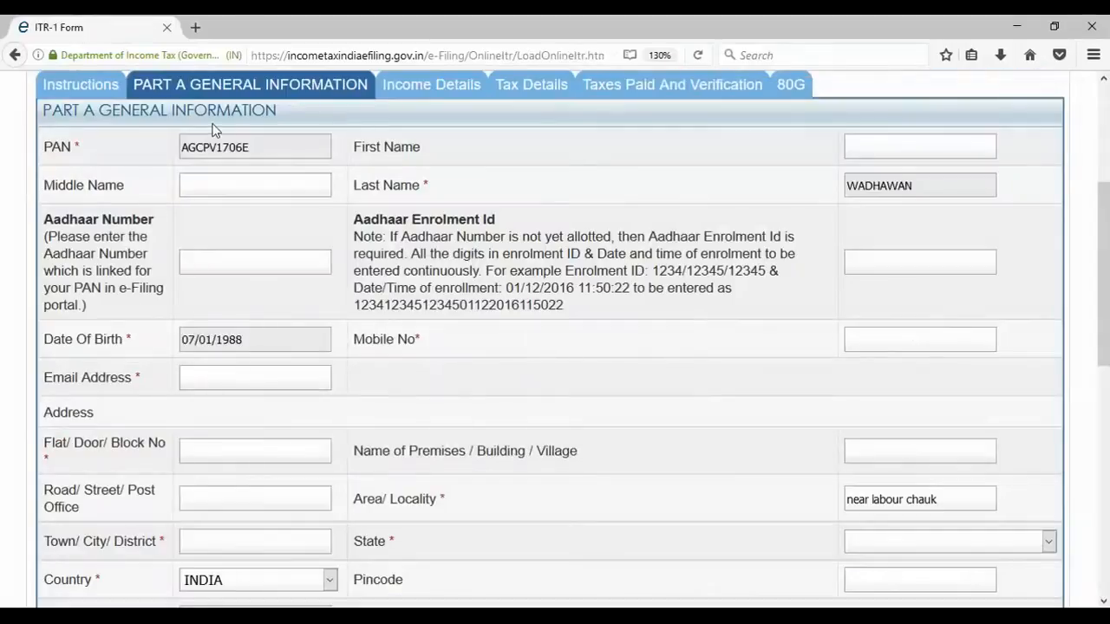
# - Set Employer Category to Not Applicable in Part A
pyautogui.scroll(-1, 176, 145)
pyautogui.scroll(-2, 176, 144)
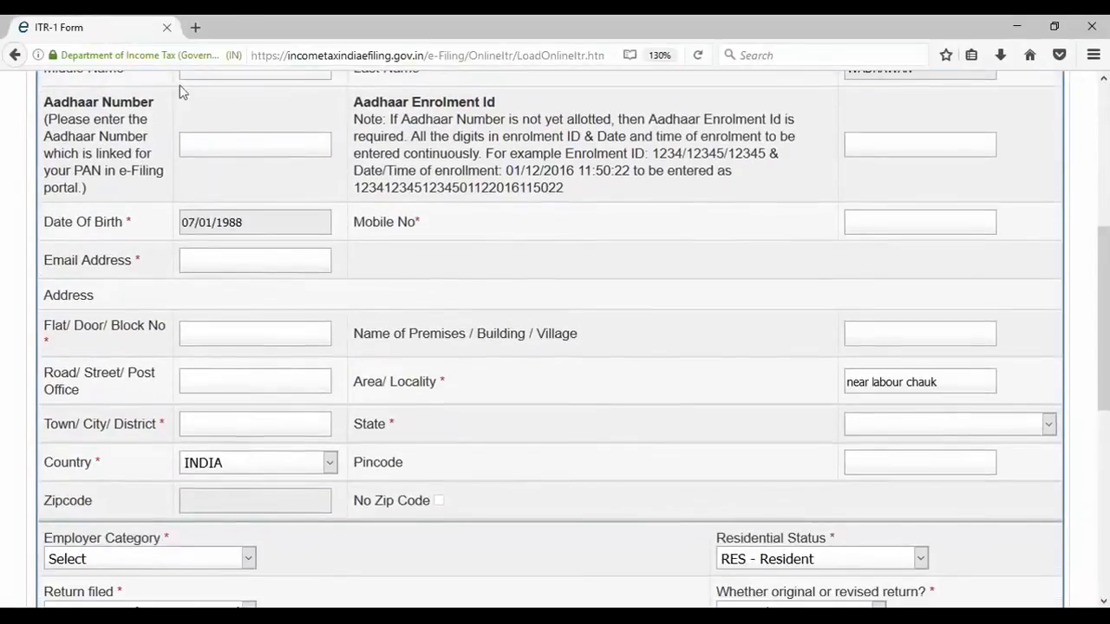
pyautogui.scroll(3, 218, 113)
pyautogui.scroll(-3, 783, 245)
pyautogui.scroll(-4, 289, 229)
pyautogui.scroll(3, 762, 179)
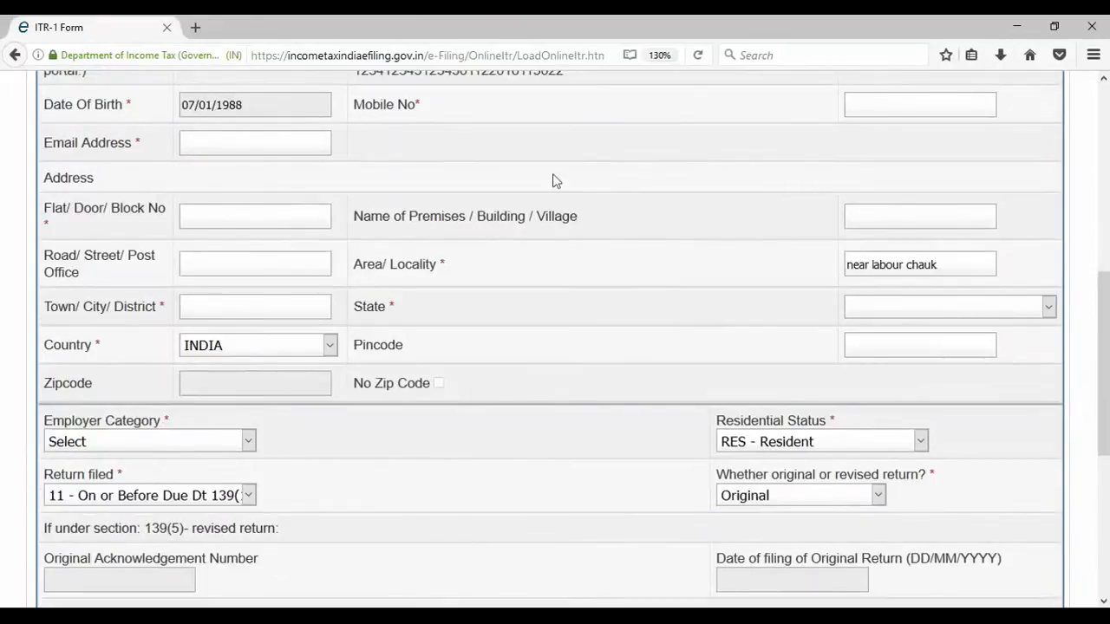
pyautogui.scroll(-2, 420, 274)
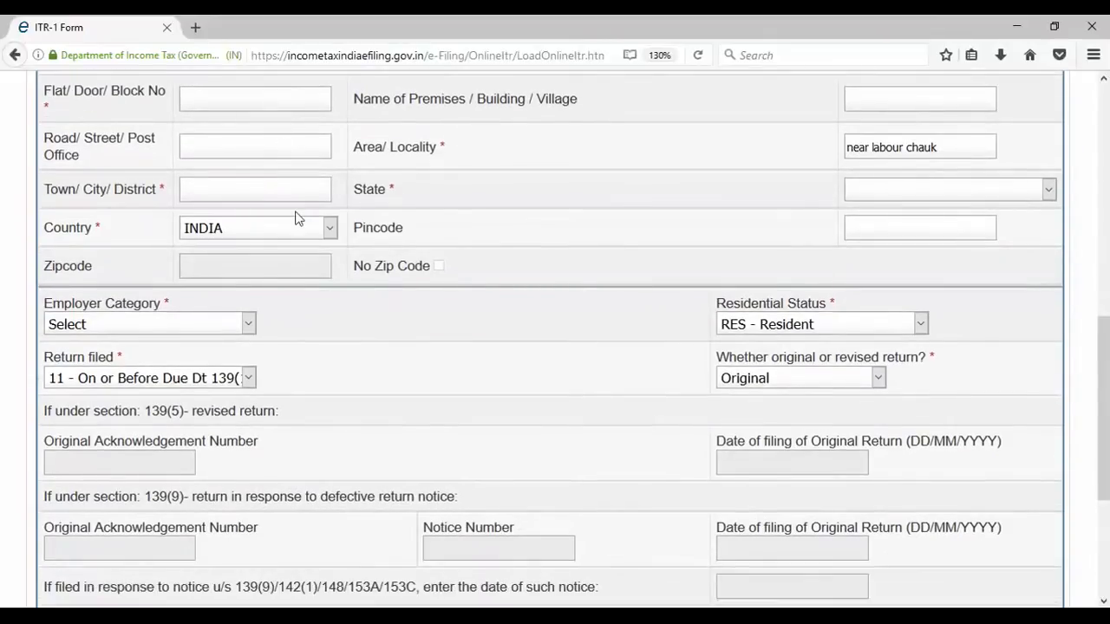
pyautogui.scroll(-2, 235, 243)
pyautogui.click(249, 206)
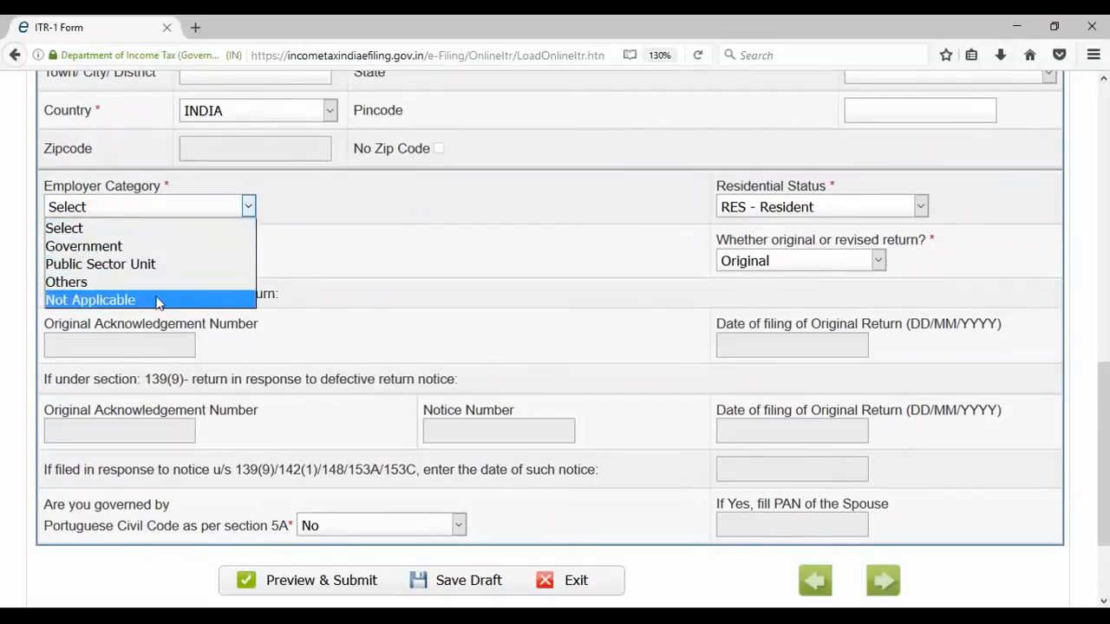
pyautogui.click(130, 300)
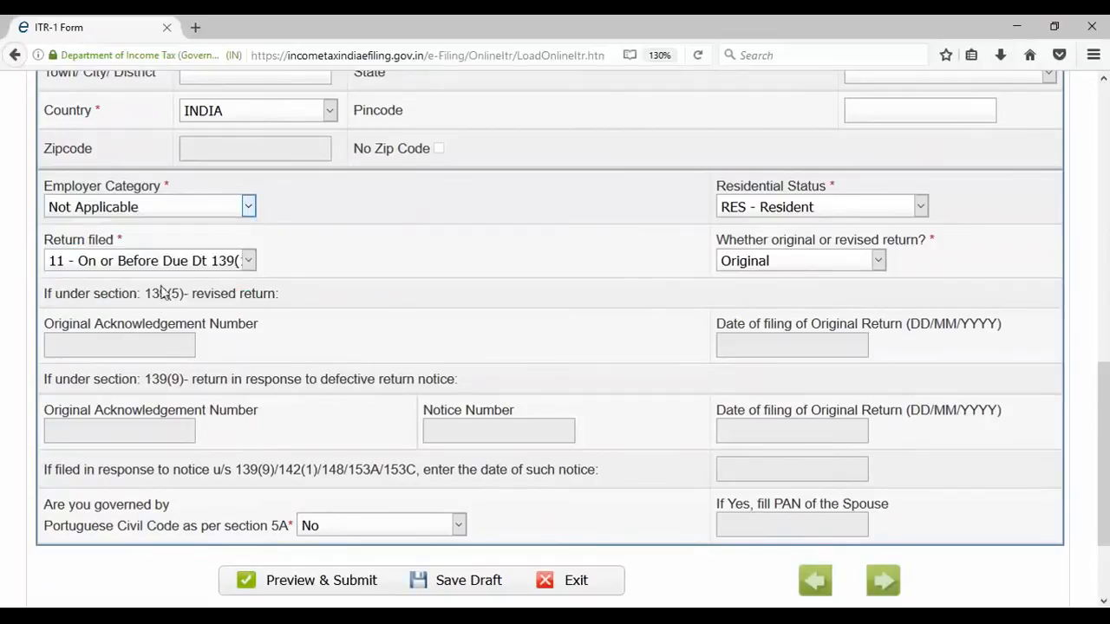
# - Keep Return filed as on or before due date and Residential Status as Resident
pyautogui.click(247, 263)
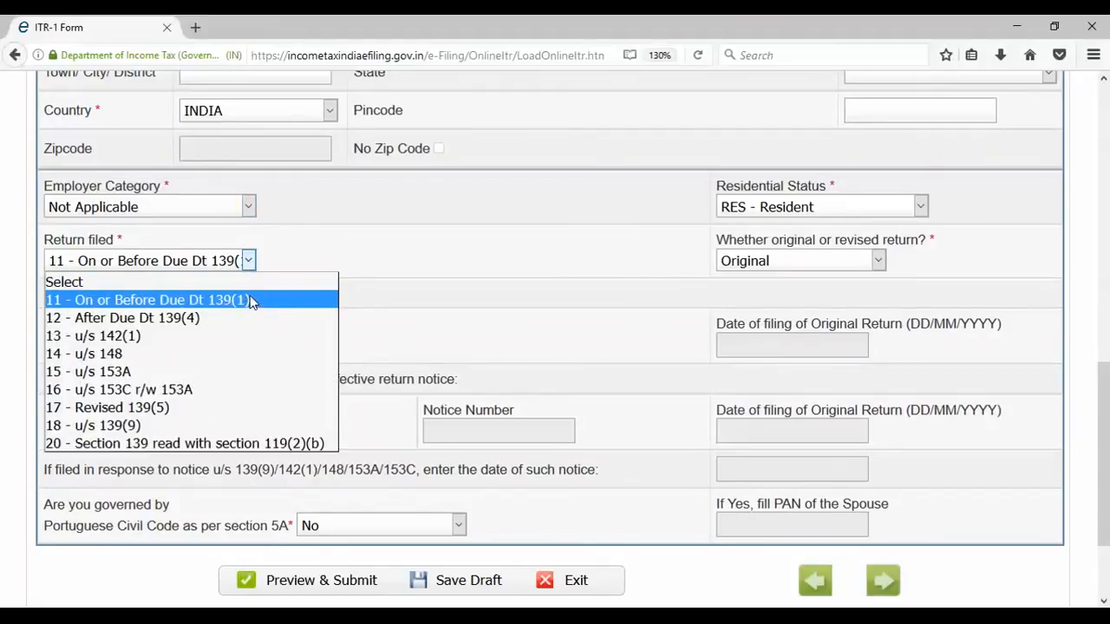
pyautogui.click(364, 247)
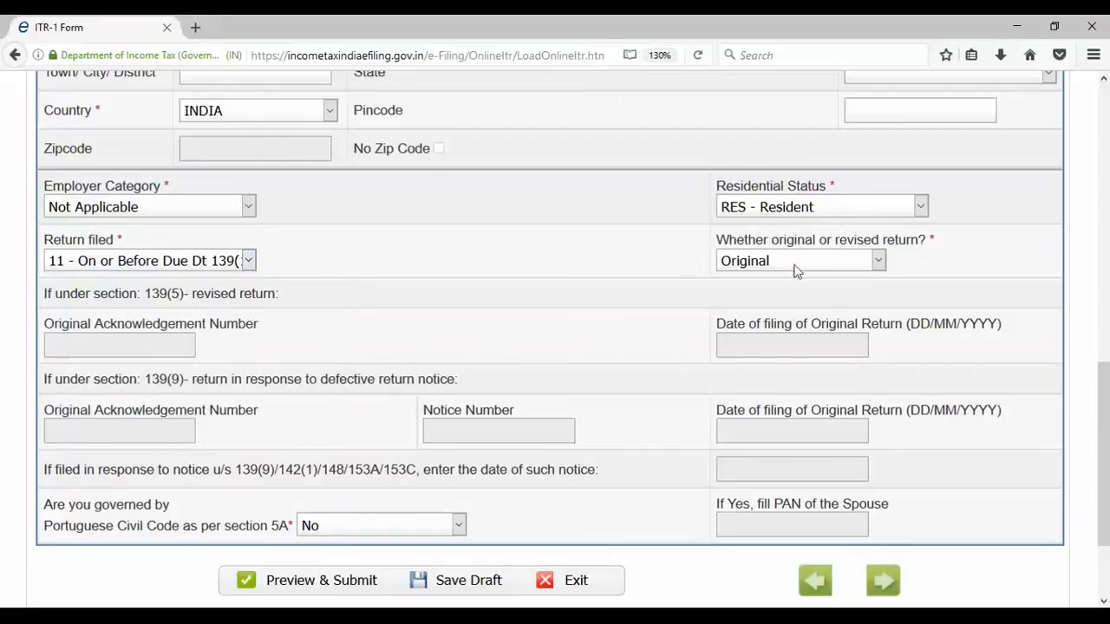
pyautogui.click(774, 212)
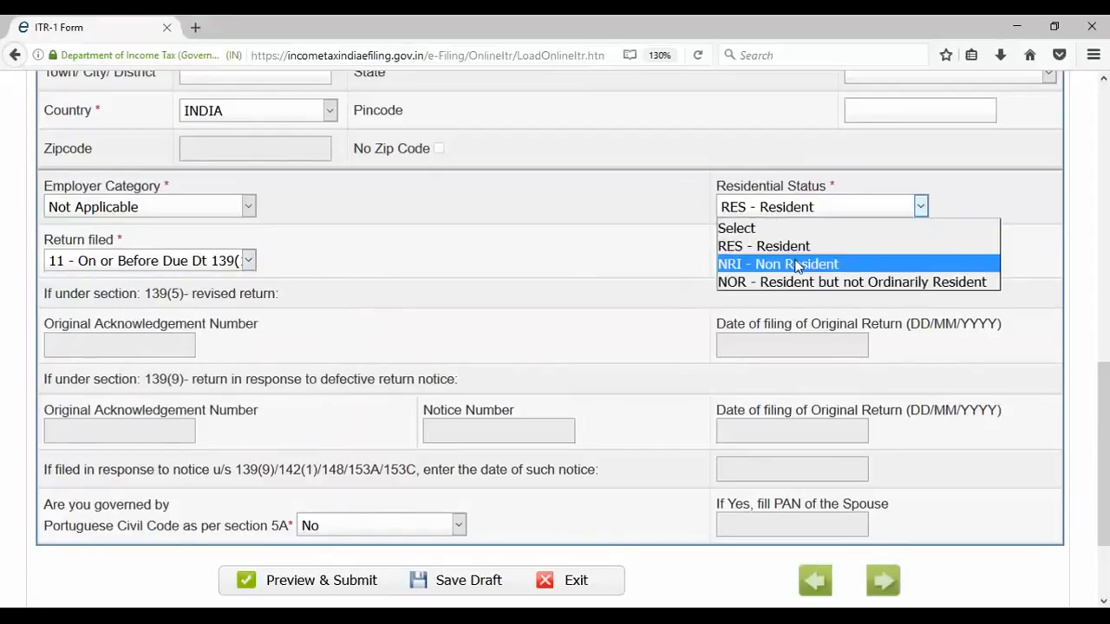
pyautogui.click(640, 222)
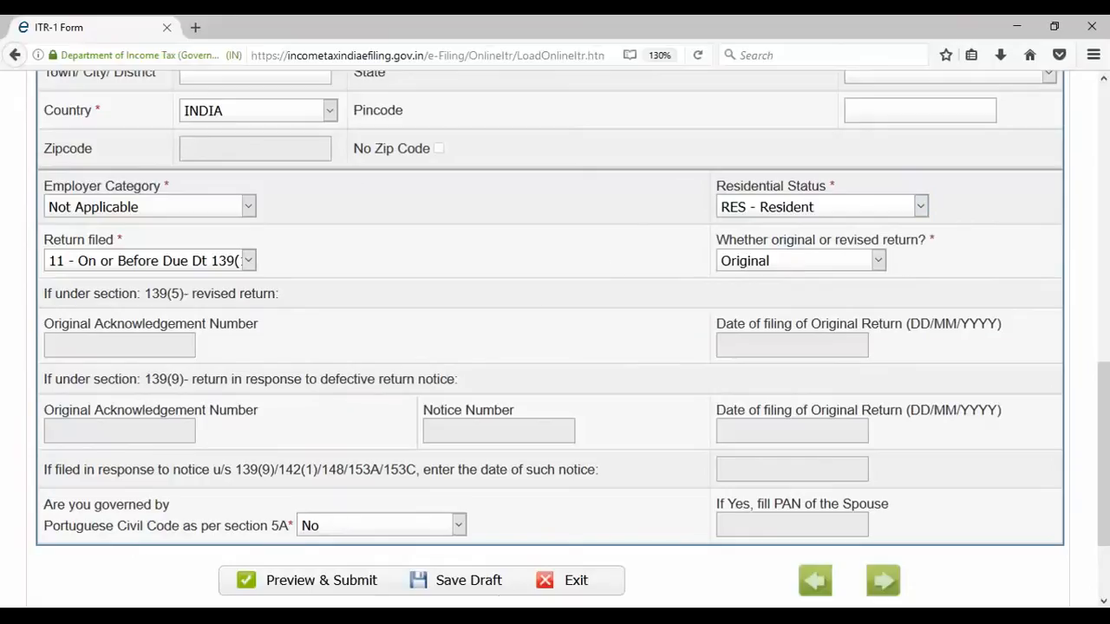
# - Move to the Income Details section and switch to the Form 16 PDF
pyautogui.click(882, 581)
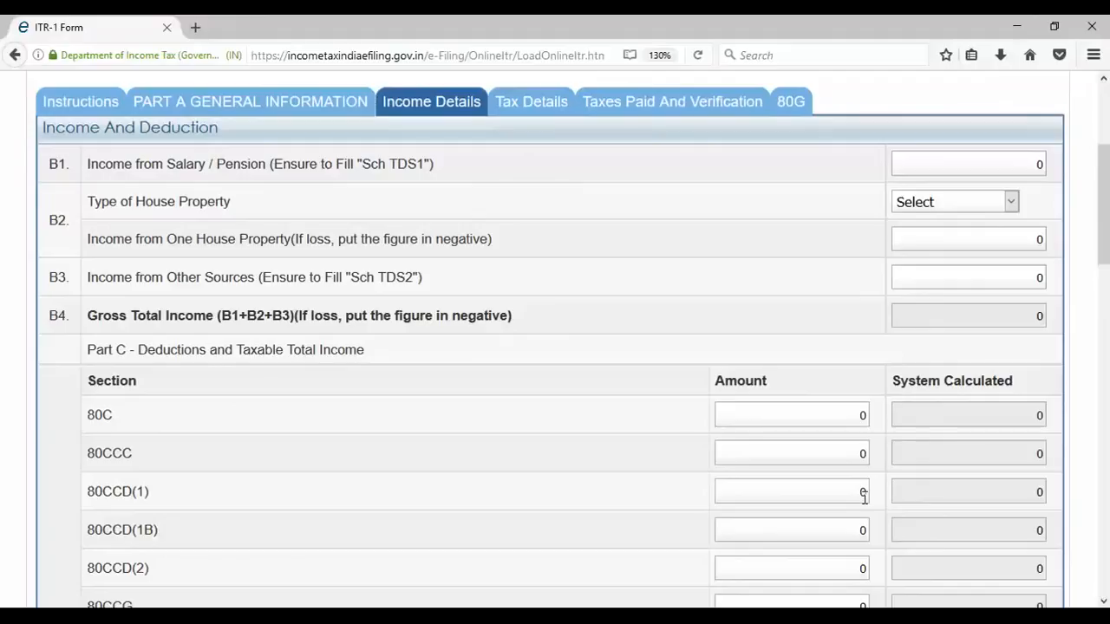
pyautogui.hotkey('alt', 'Tab')
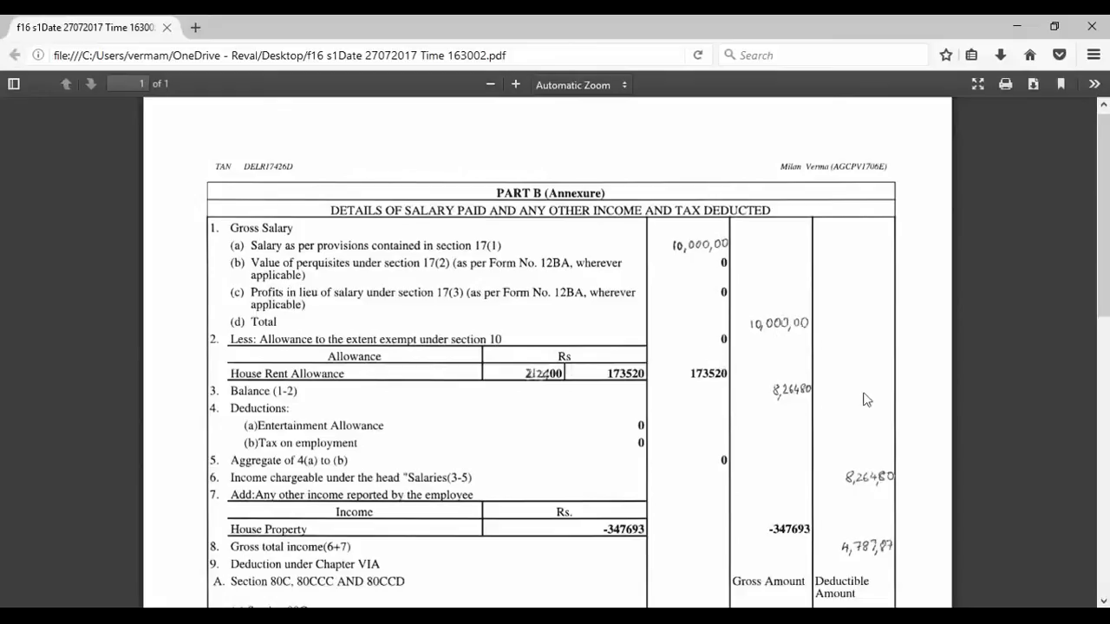
# - Read the Form 16 salary, 80C and 80D amounts, then return to the ITR-1 form
pyautogui.scroll(-4, 776, 375)
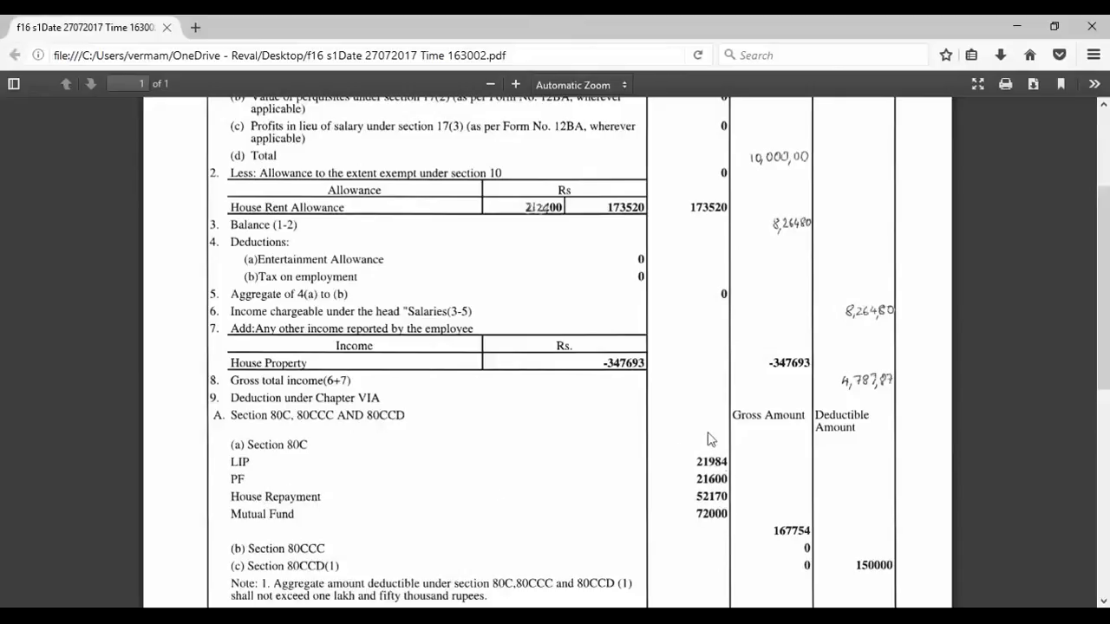
pyautogui.scroll(-2, 811, 538)
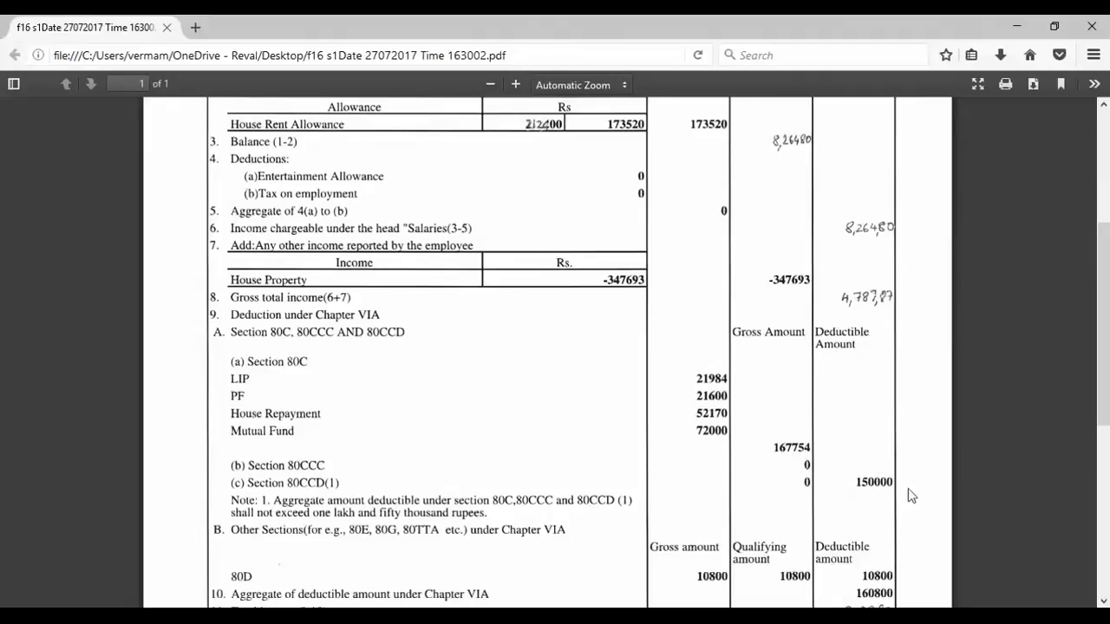
pyautogui.scroll(-2, 907, 488)
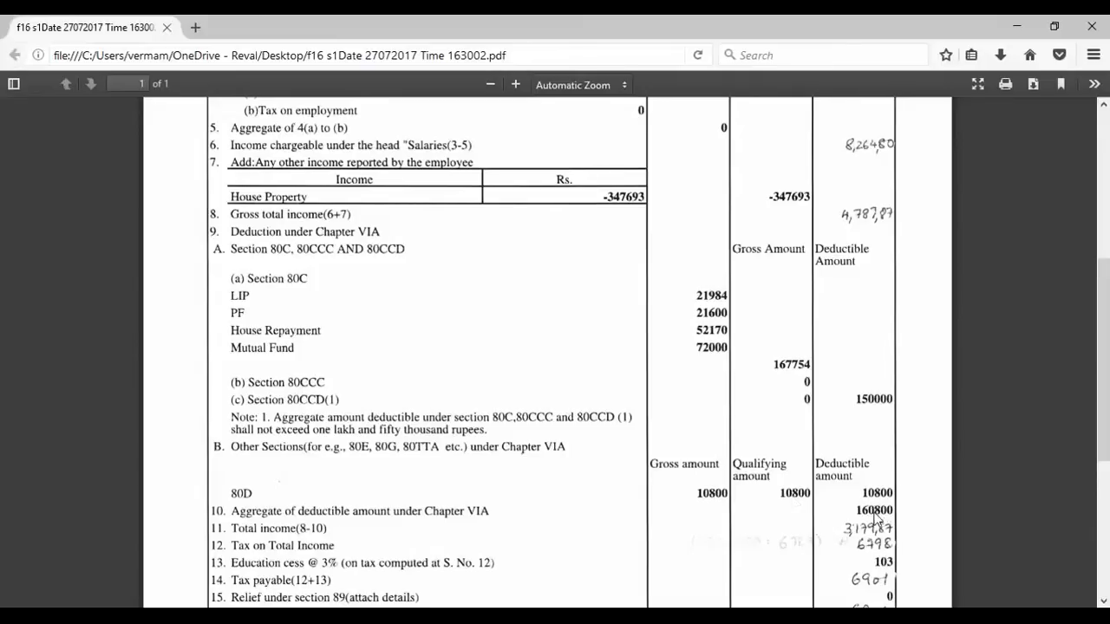
pyautogui.scroll(7, 874, 519)
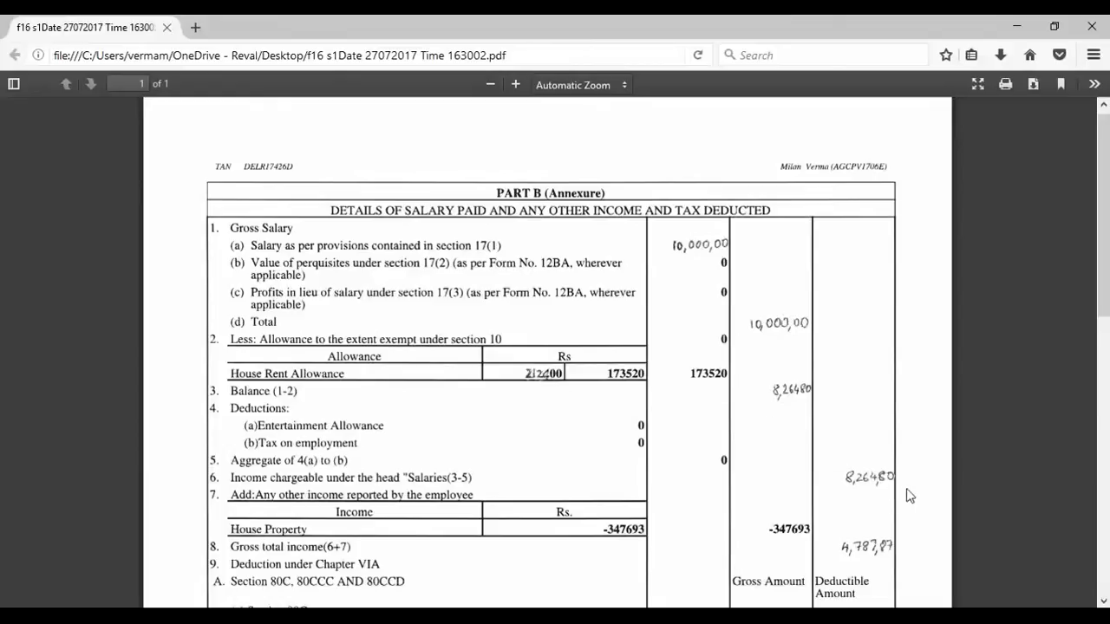
pyautogui.hotkey('alt', 'Tab')
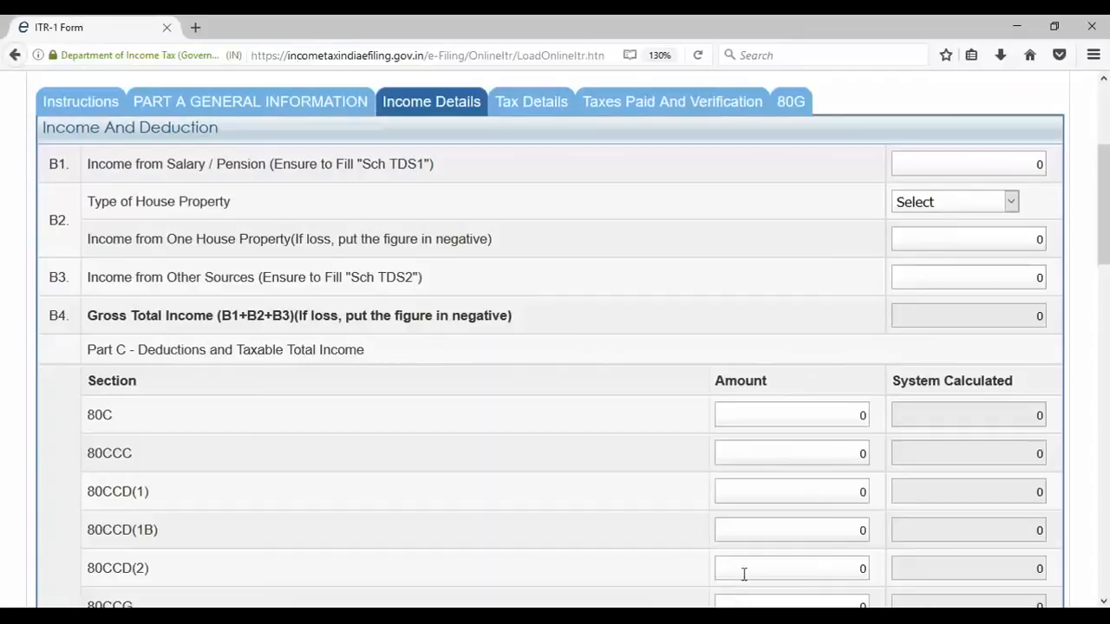
# - Enter 826480 as the B1 salary income
pyautogui.click(1021, 163)
pyautogui.moveTo(1022, 163); pyautogui.dragTo(1040, 162)
pyautogui.write('826480')
# - Set house property type to Let Out and check Form 16 for its income figure
pyautogui.click(1002, 238)
pyautogui.click(1010, 205)
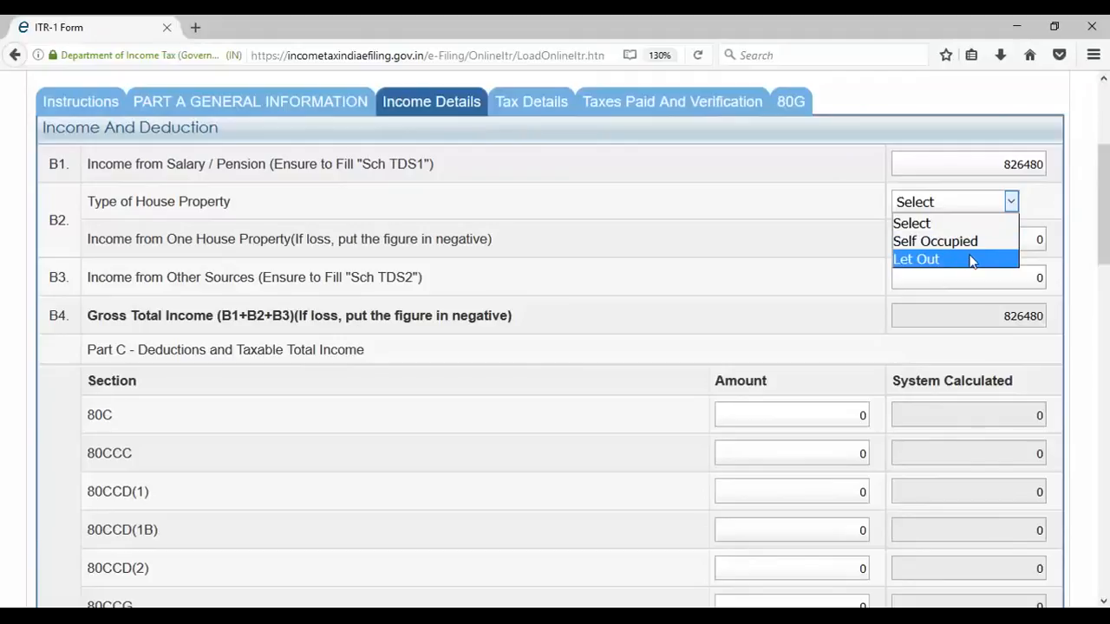
pyautogui.click(1032, 212)
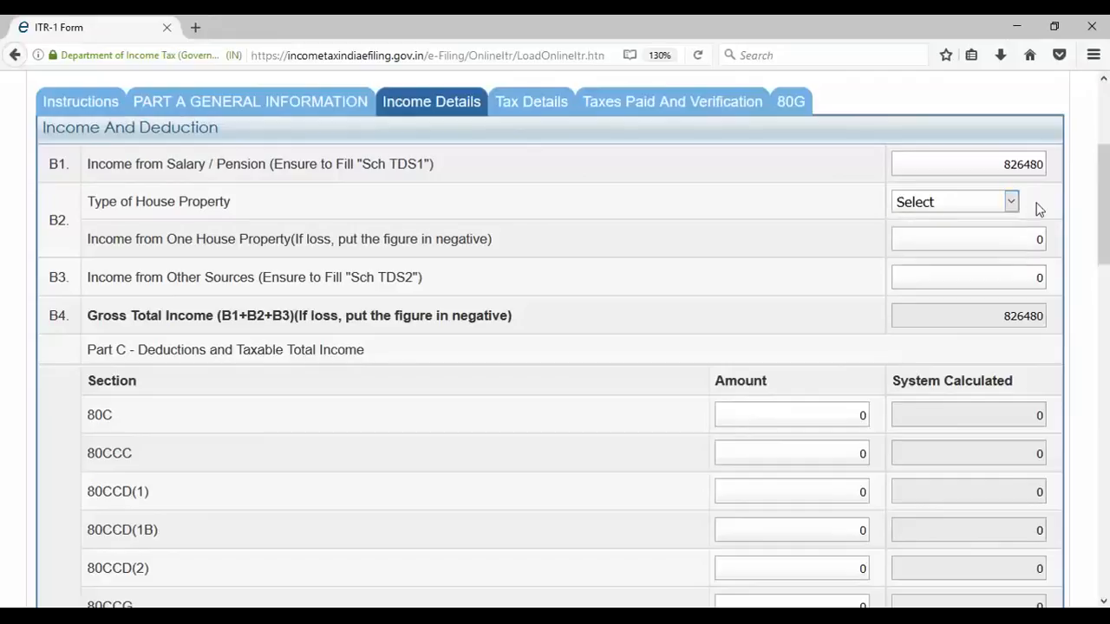
pyautogui.click(1011, 201)
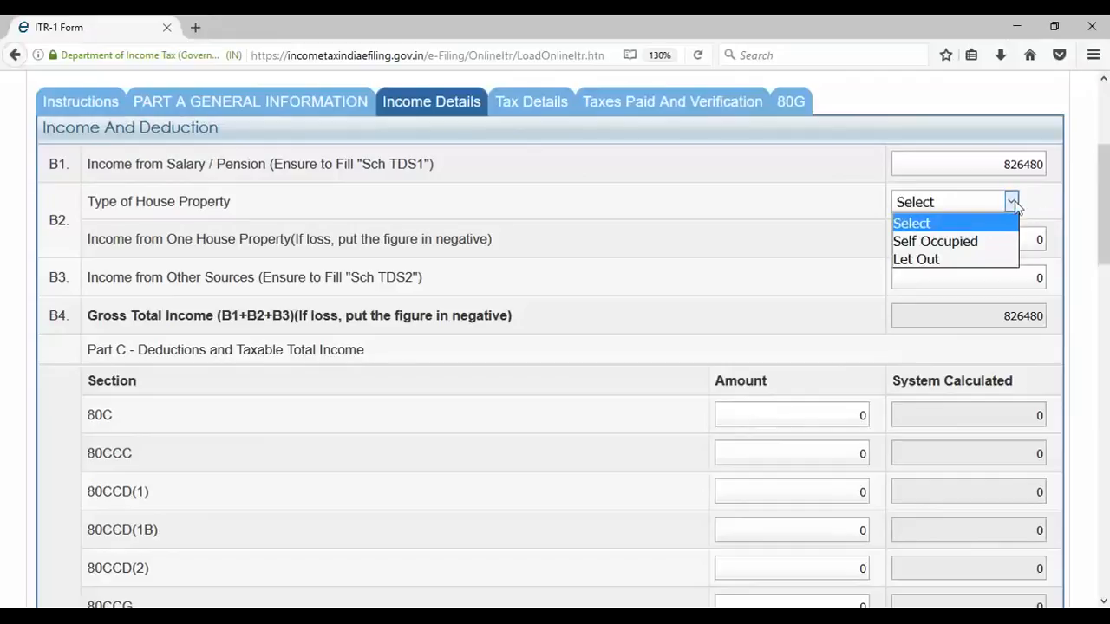
pyautogui.click(979, 266)
pyautogui.click(985, 241)
pyautogui.moveTo(1038, 248); pyautogui.dragTo(1065, 245)
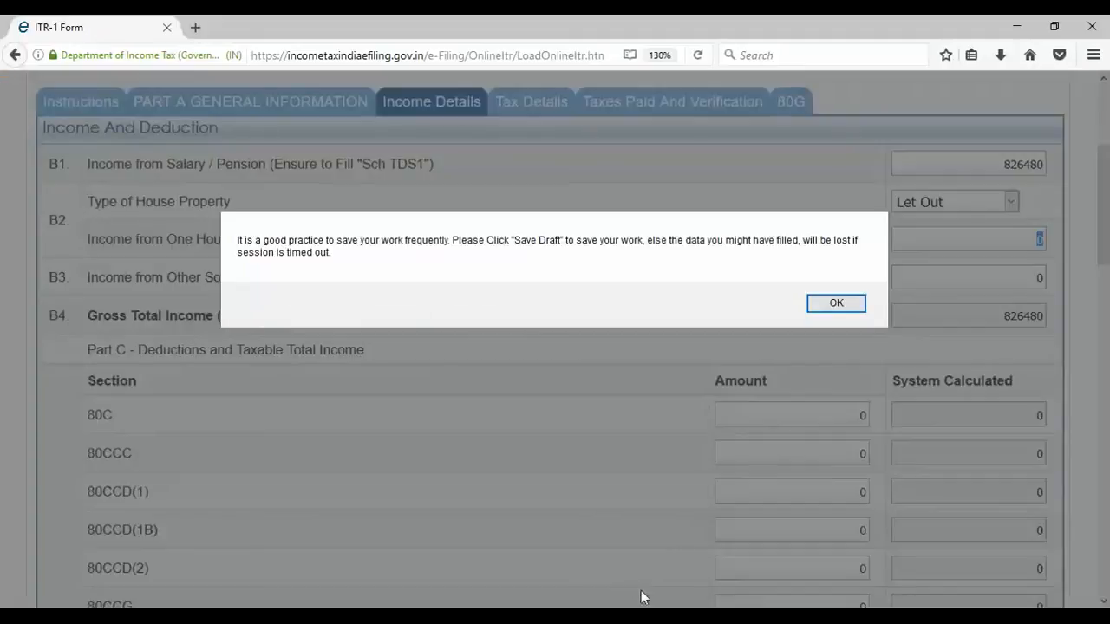
pyautogui.click(854, 302)
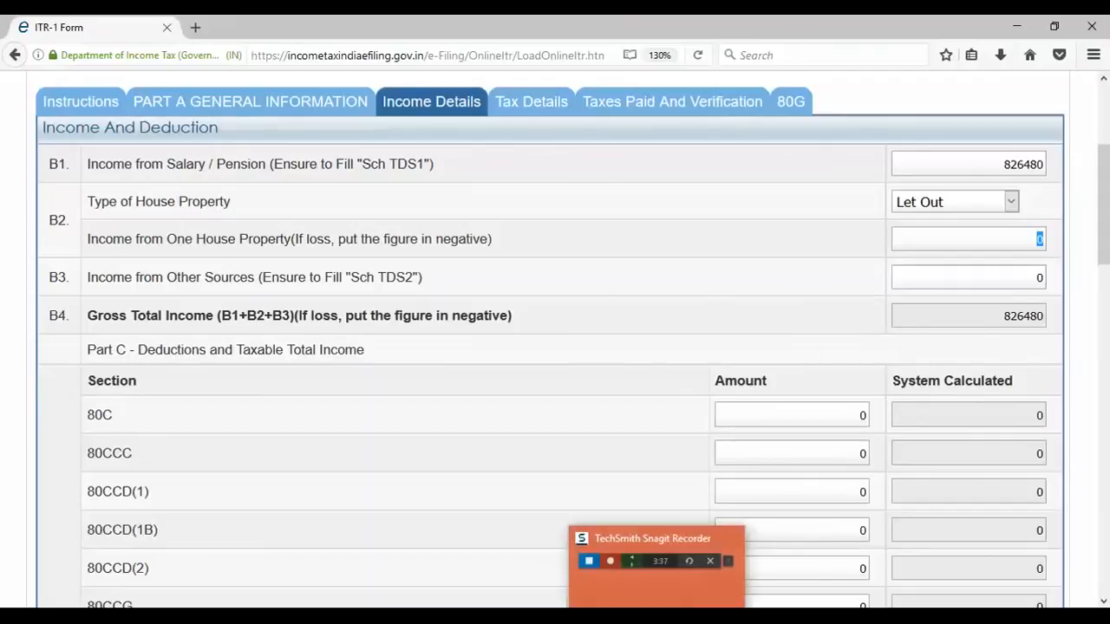
pyautogui.click(713, 617)
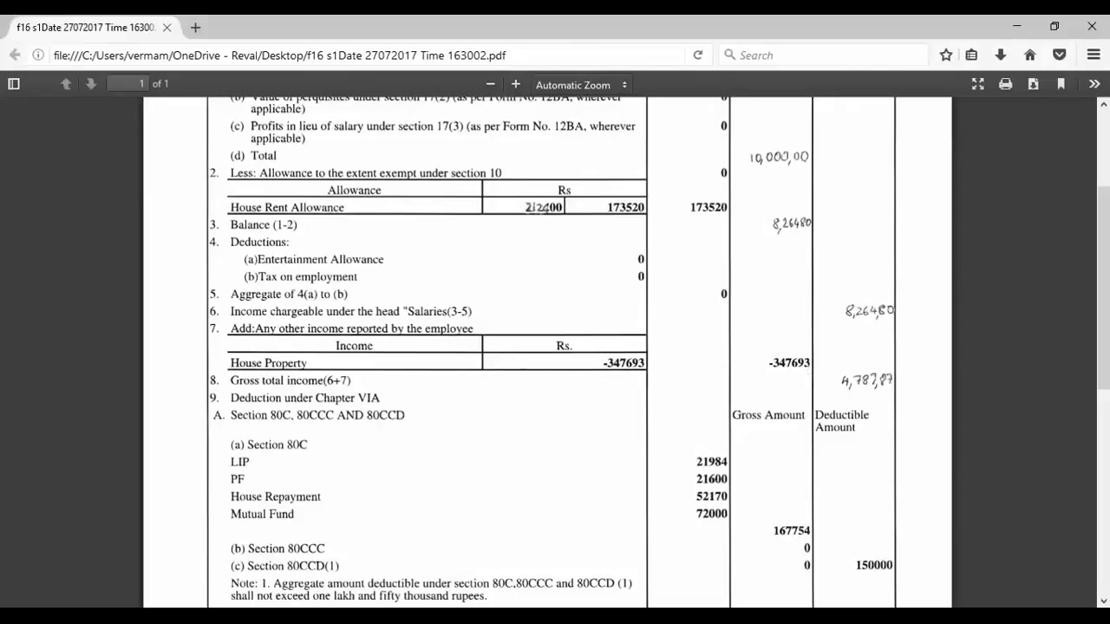
# - Enter -347693 as the B2 house property income
pyautogui.hotkey('alt', 'Tab')
pyautogui.write('-347')
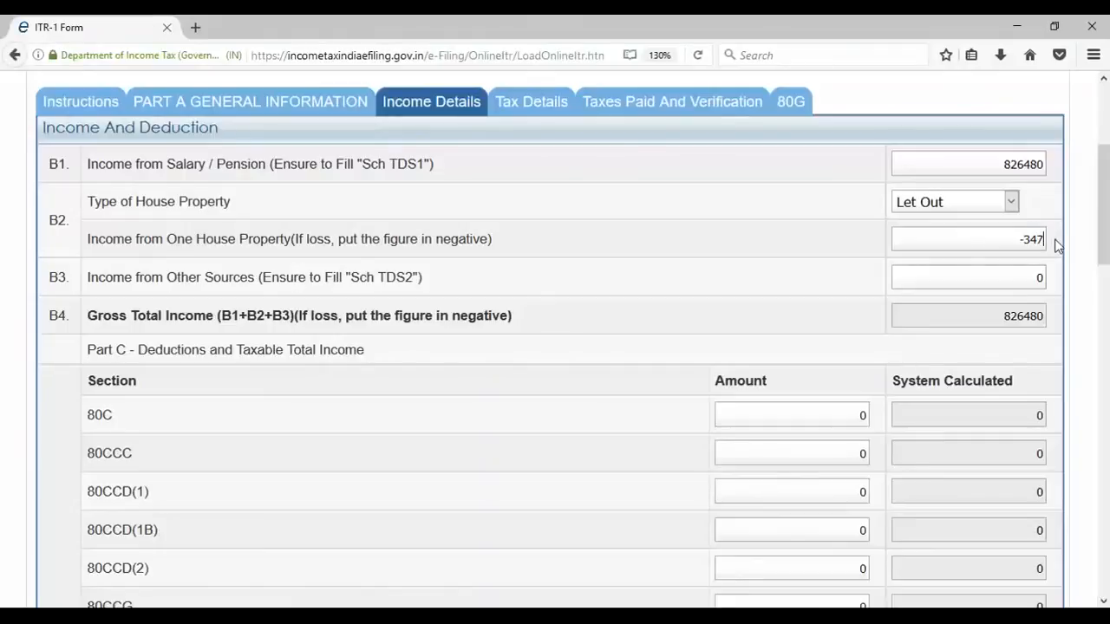
pyautogui.write('693')
pyautogui.click(1035, 276)
# - Enter 11000 as Income from Other Sources and bring up the Form 16 PDF
pyautogui.moveTo(1031, 274); pyautogui.dragTo(1047, 275)
pyautogui.write('110000')
pyautogui.press('BackSpace')
pyautogui.click(994, 325)
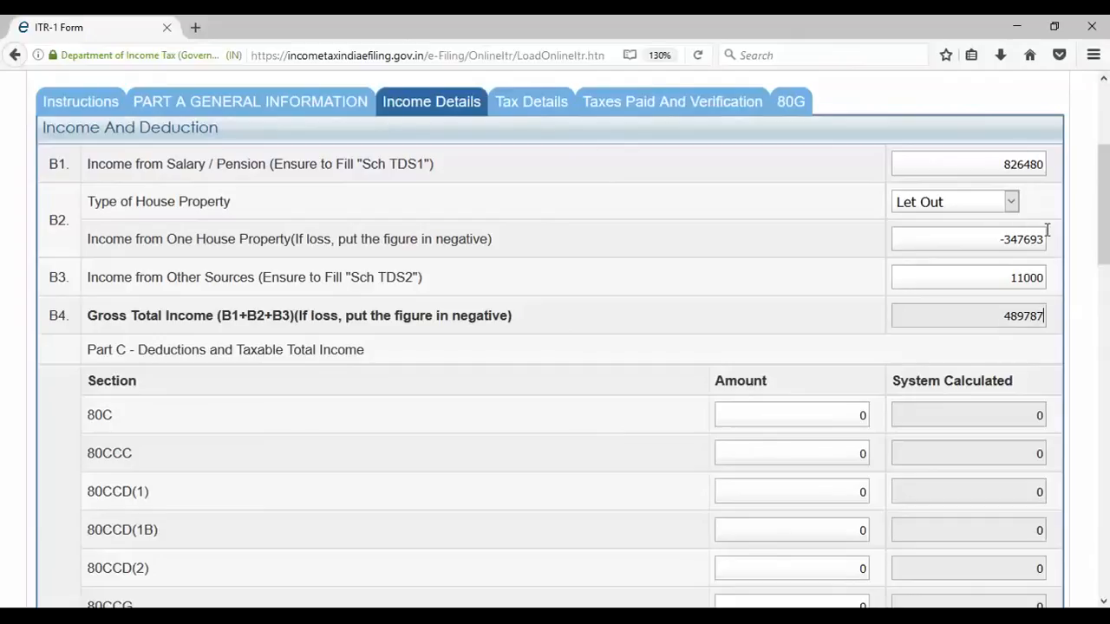
pyautogui.scroll(-3, 1040, 282)
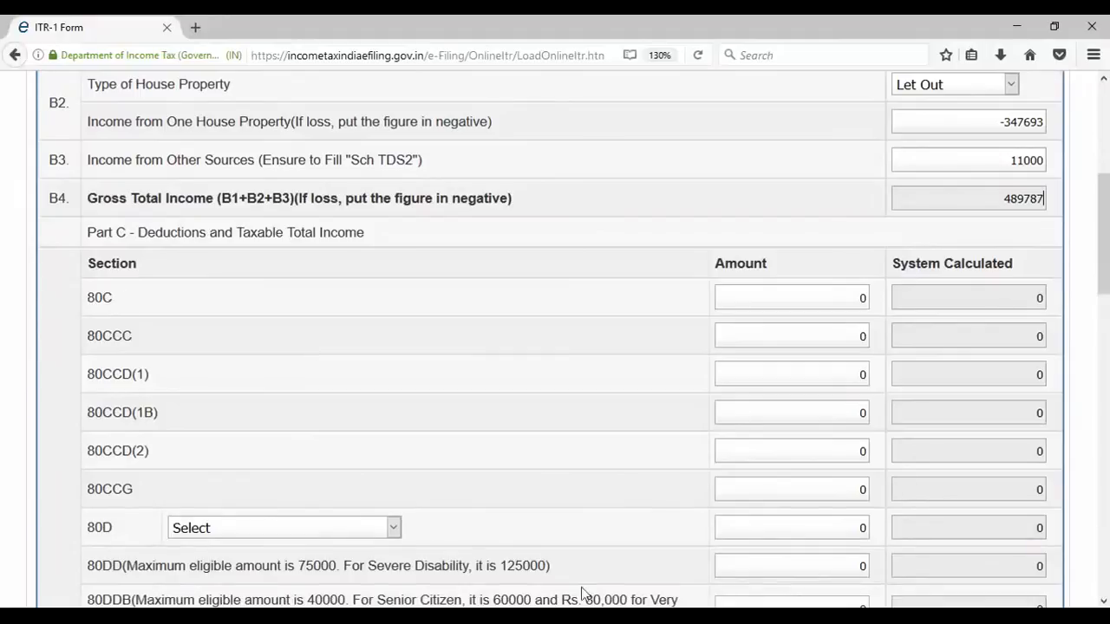
pyautogui.moveTo(657, 617)
pyautogui.click(697, 557)
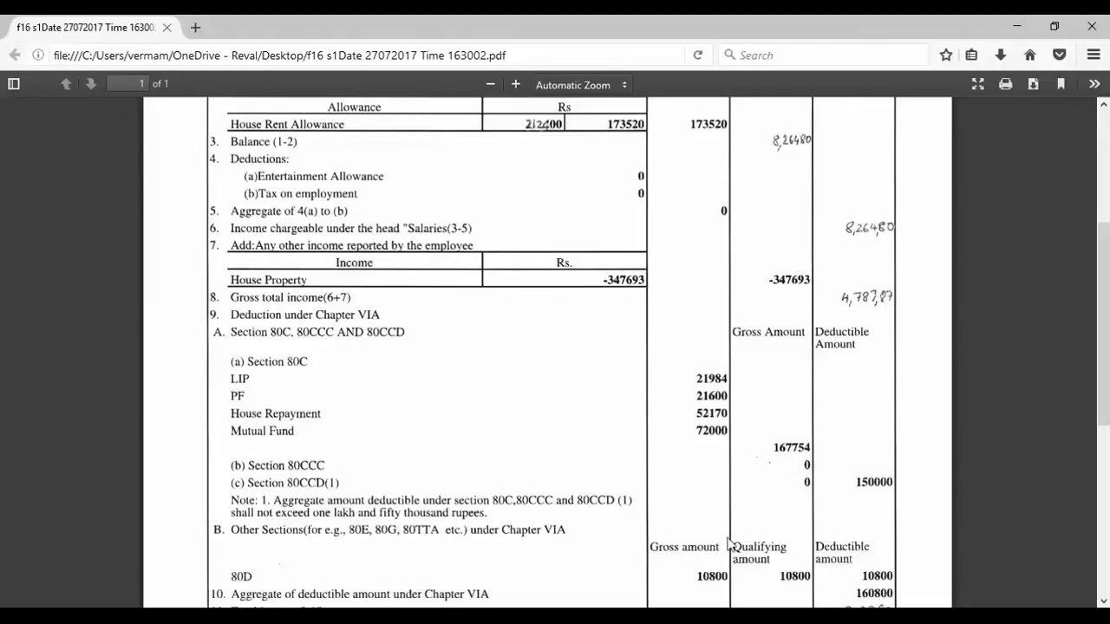
# - Claim 167754 under 80C, which is capped at 150000 allowed
pyautogui.hotkey('alt', 'Tab')
pyautogui.moveTo(857, 297); pyautogui.dragTo(882, 301)
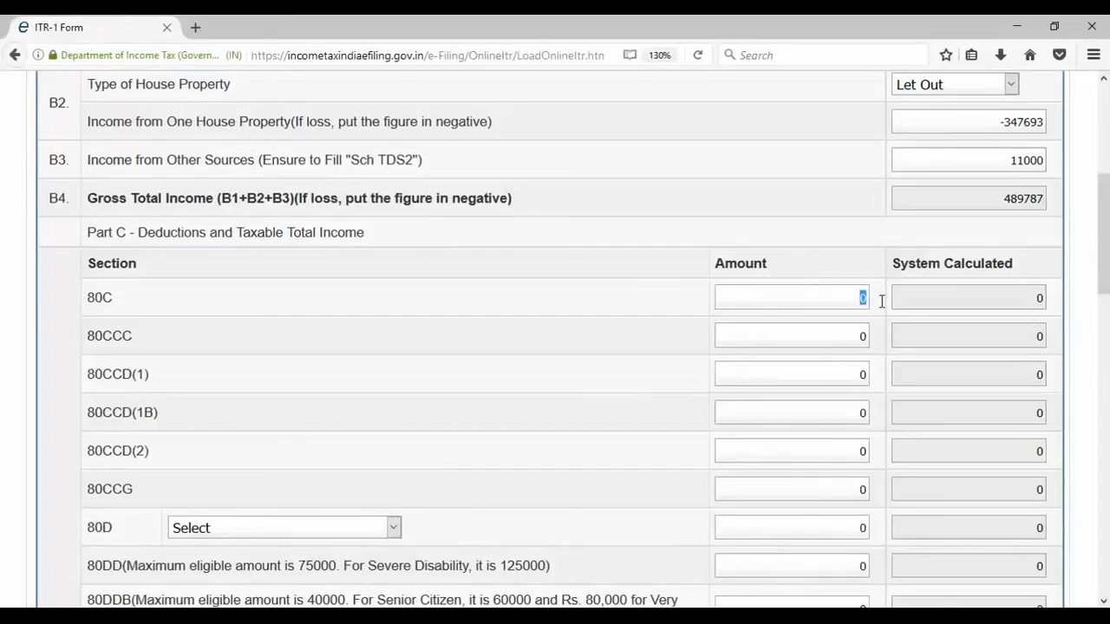
pyautogui.write('167754')
pyautogui.click(853, 334)
pyautogui.moveTo(1003, 298); pyautogui.dragTo(1058, 308)
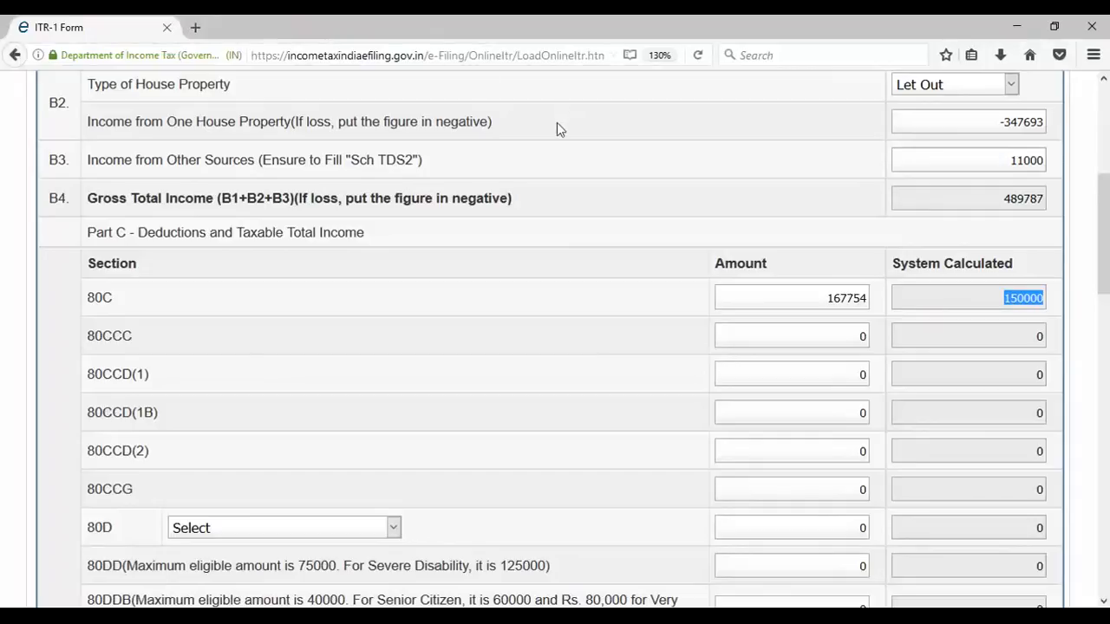
pyautogui.click(669, 575)
# - Choose Self and Family as the 80D coverage category
pyautogui.click(393, 529)
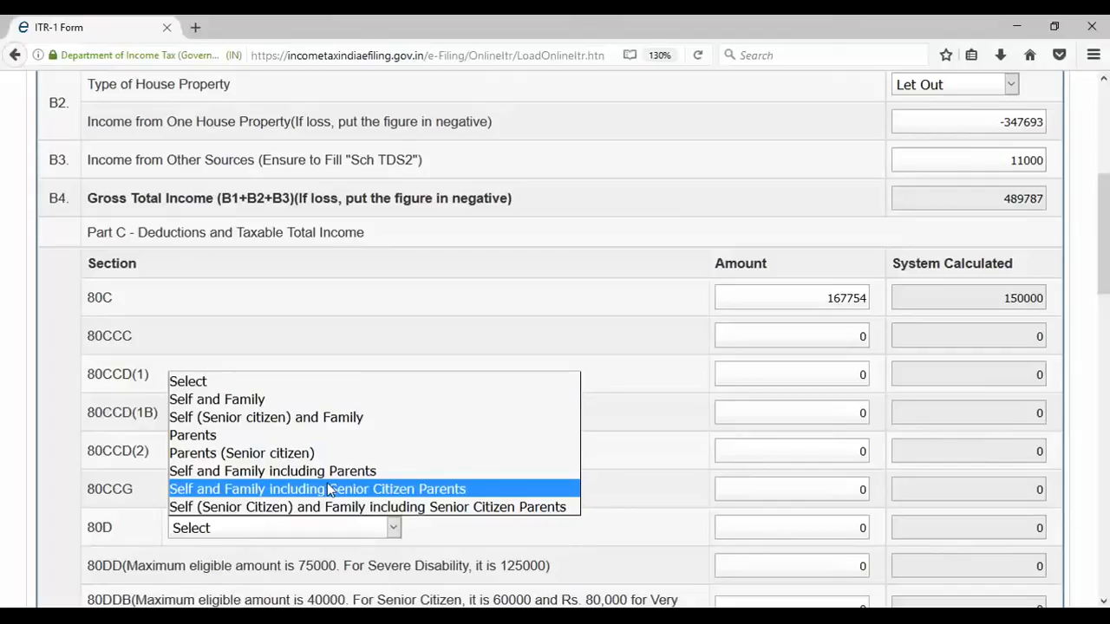
pyautogui.press('Down')
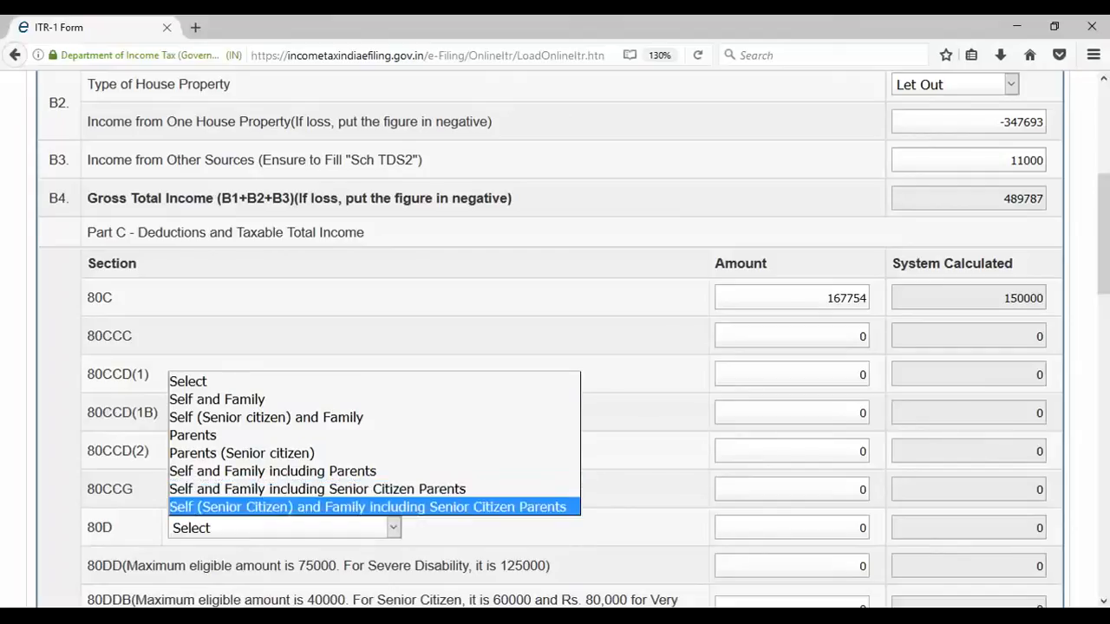
pyautogui.scroll(-4, 703, 570)
pyautogui.click(396, 292)
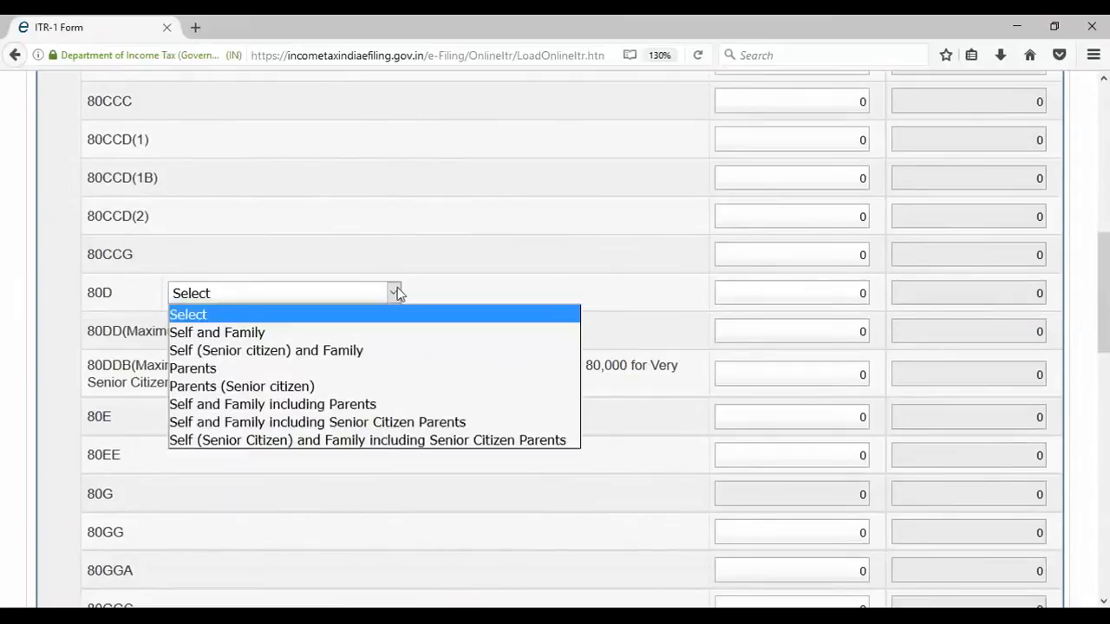
pyautogui.click(363, 332)
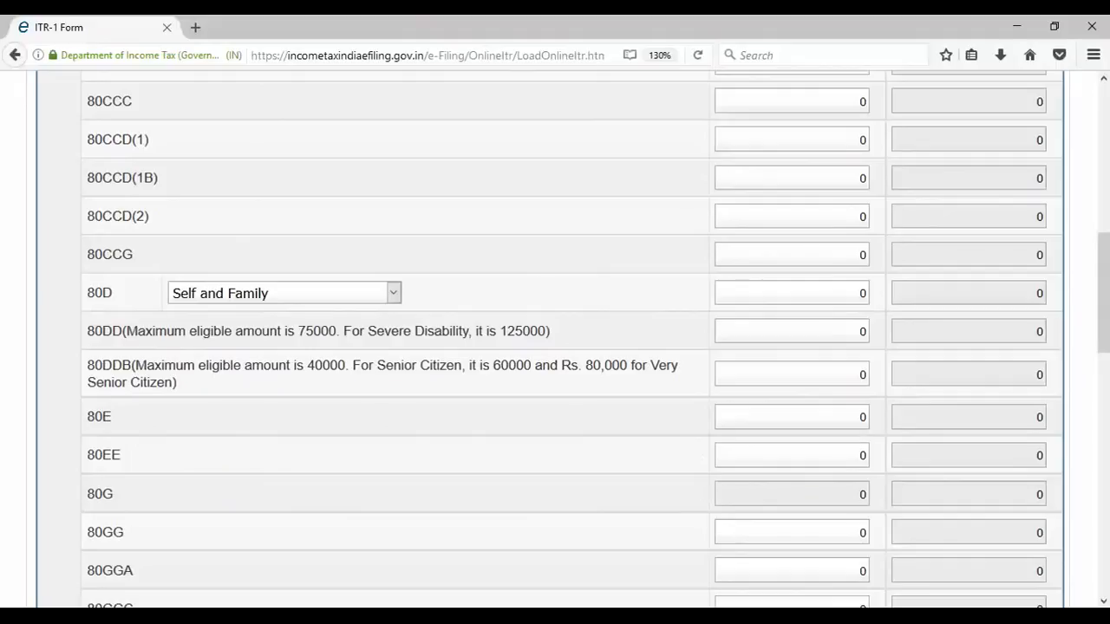
# - Check the PDF and enter 10800 as the 80D amount
pyautogui.hotkey('alt', 'Tab')
pyautogui.scroll(-3, 656, 413)
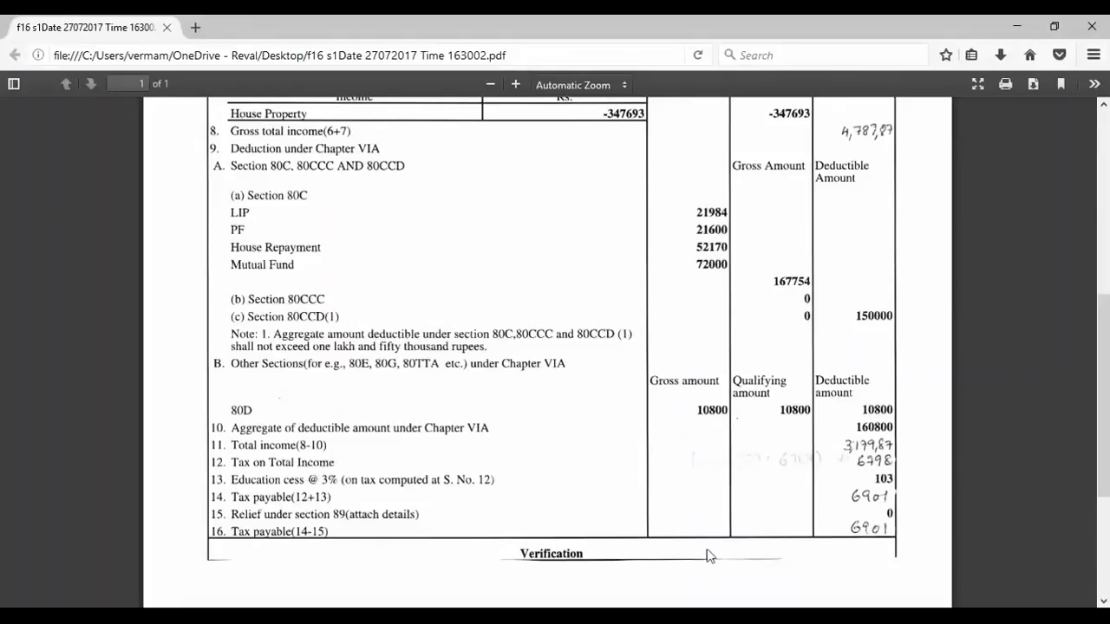
pyautogui.hotkey('alt', 'Tab')
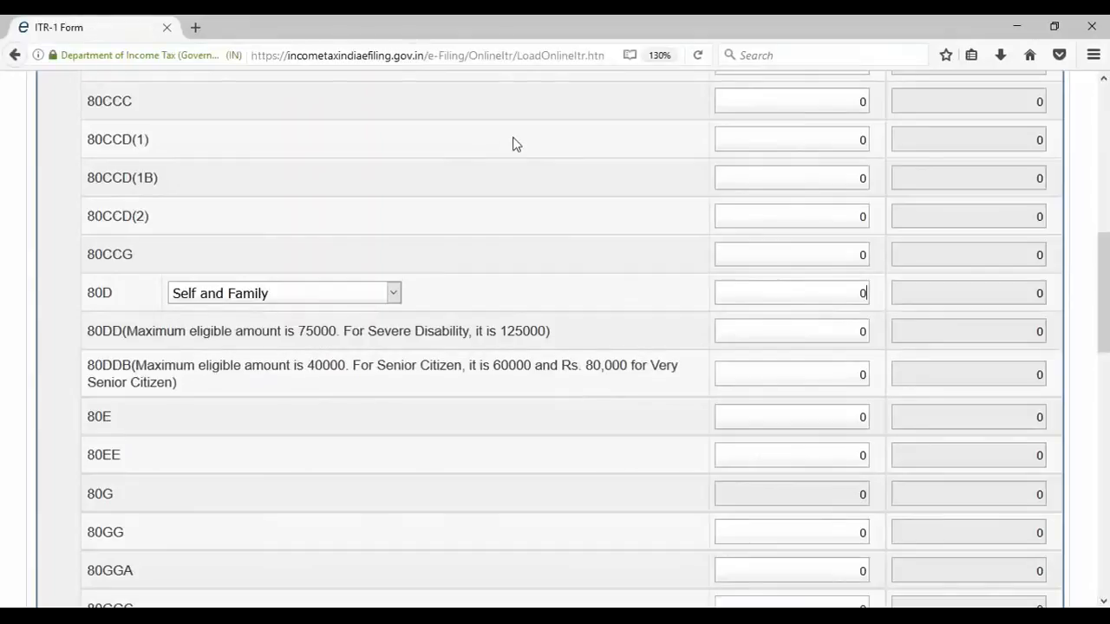
pyautogui.moveTo(855, 300); pyautogui.dragTo(885, 305)
pyautogui.press('BackSpace')
pyautogui.write('800')
# - Confirm the 80D amount of 10800, bringing total deductions to 160800
pyautogui.click(829, 315)
pyautogui.scroll(-5, 982, 330)
pyautogui.moveTo(1003, 449); pyautogui.dragTo(1054, 451)
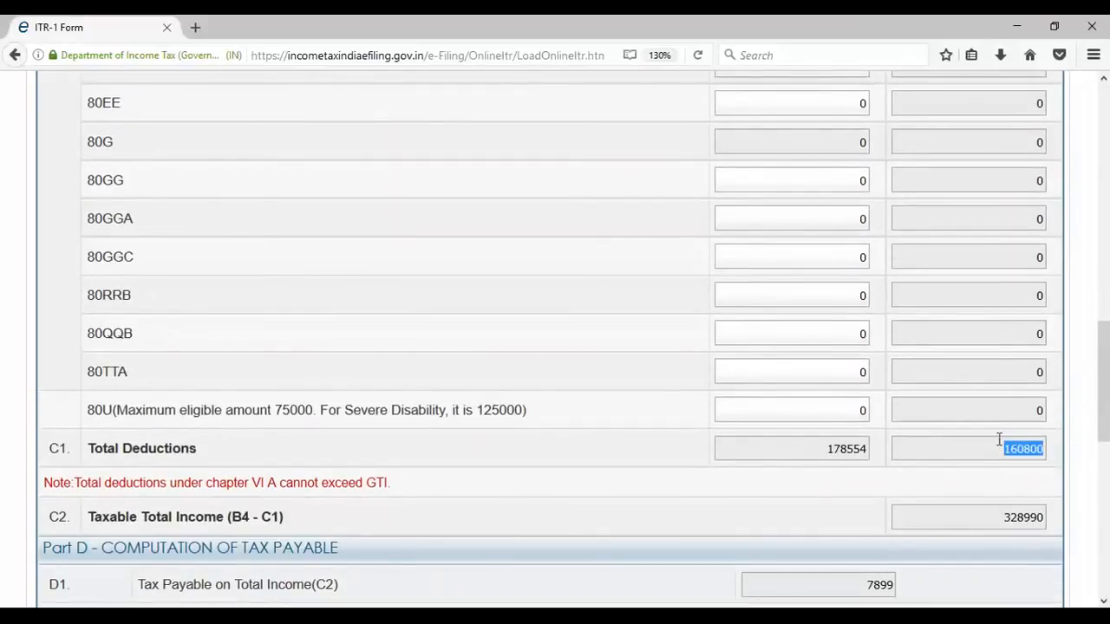
pyautogui.click(105, 369)
# - Claim 10000 under 80TTA and review the recalculated totals
pyautogui.doubleClick(862, 373)
pyautogui.write('10000')
pyautogui.click(833, 402)
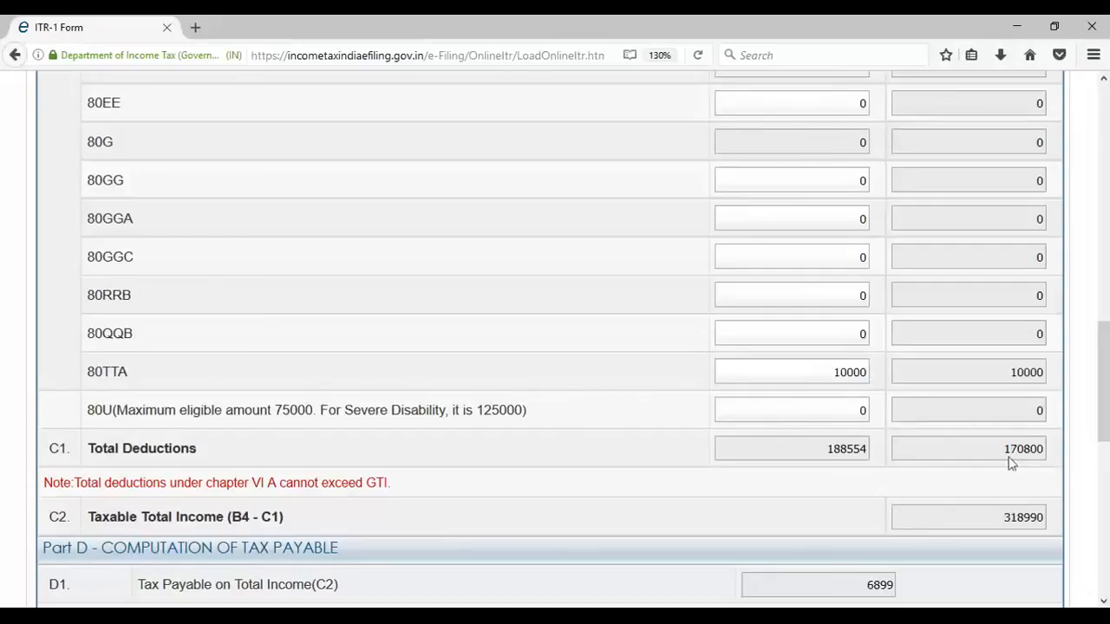
pyautogui.scroll(10, 1032, 453)
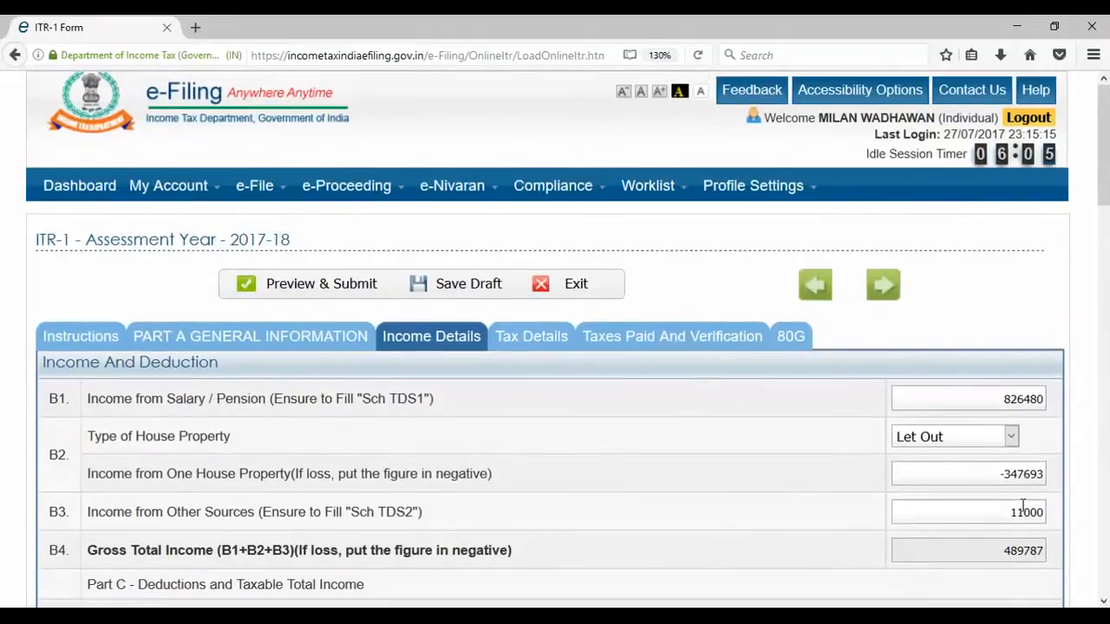
pyautogui.scroll(-5, 1007, 492)
pyautogui.scroll(-10, 1007, 490)
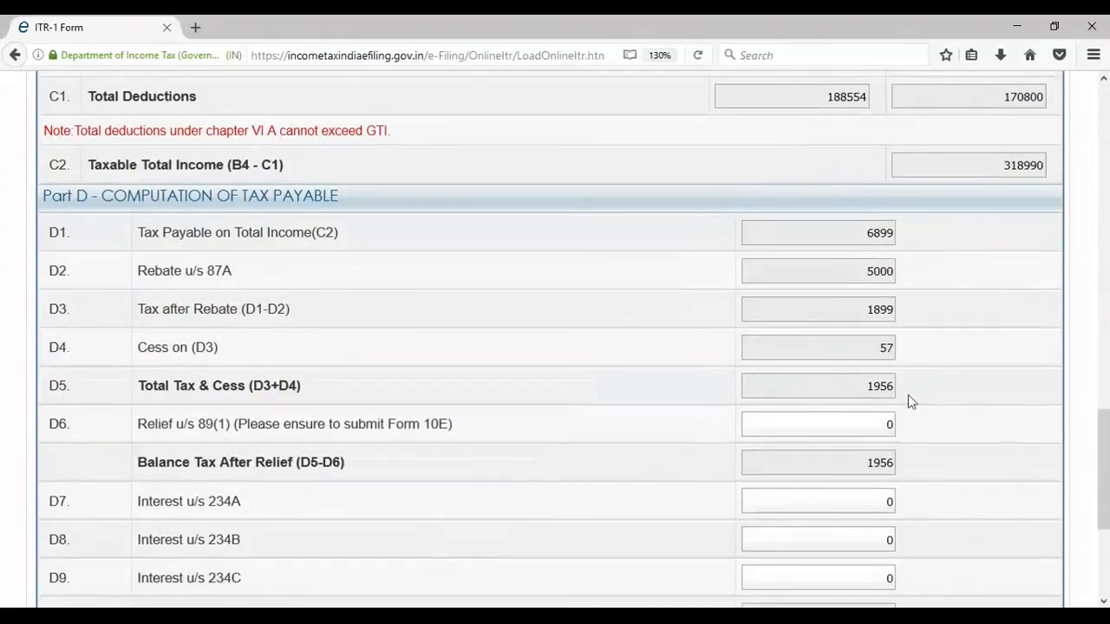
pyautogui.scroll(3, 937, 290)
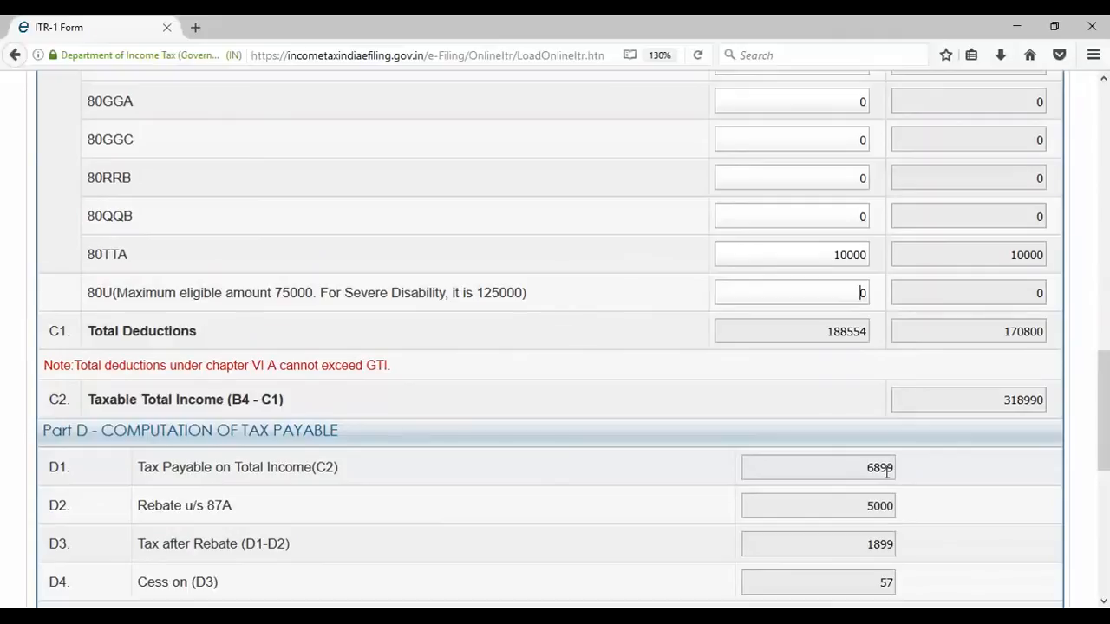
pyautogui.scroll(-3, 867, 451)
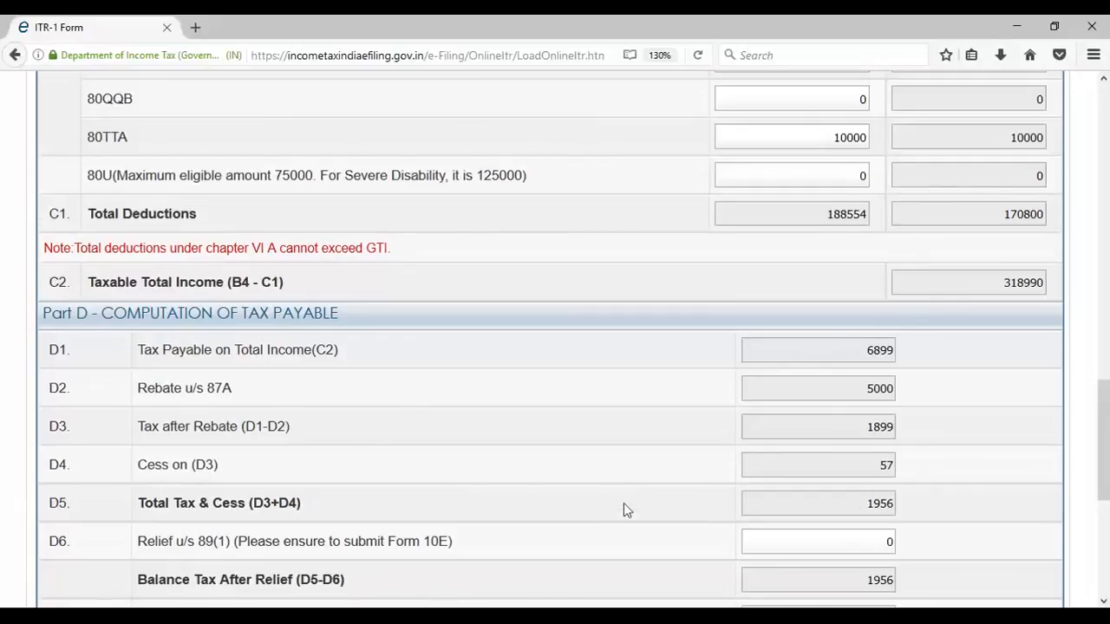
pyautogui.scroll(-3, 615, 508)
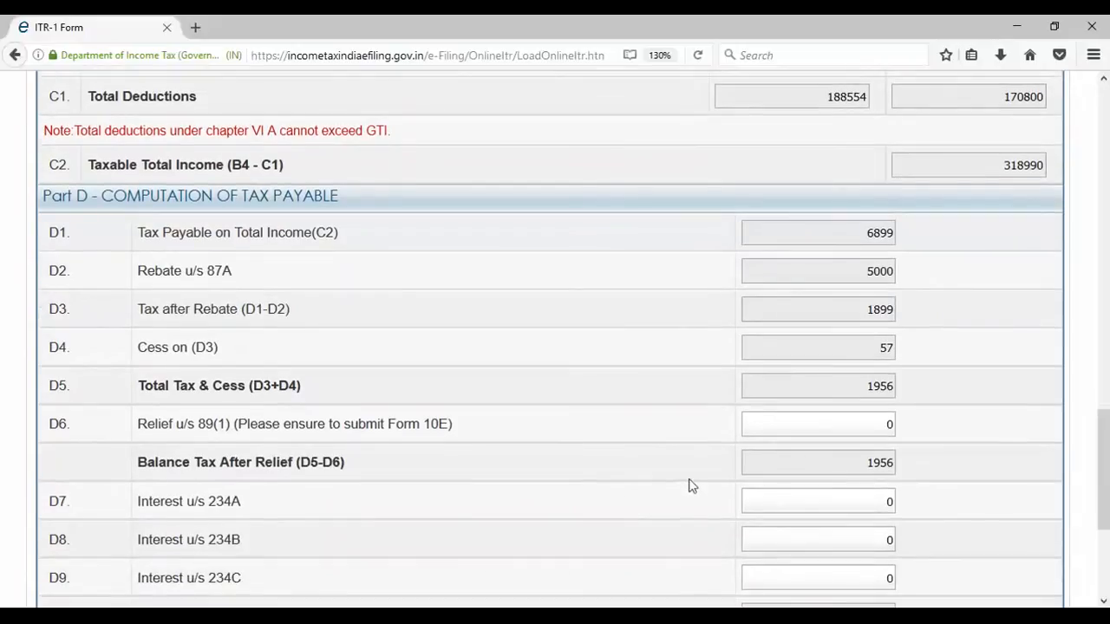
pyautogui.scroll(1, 855, 311)
pyautogui.scroll(2, 856, 311)
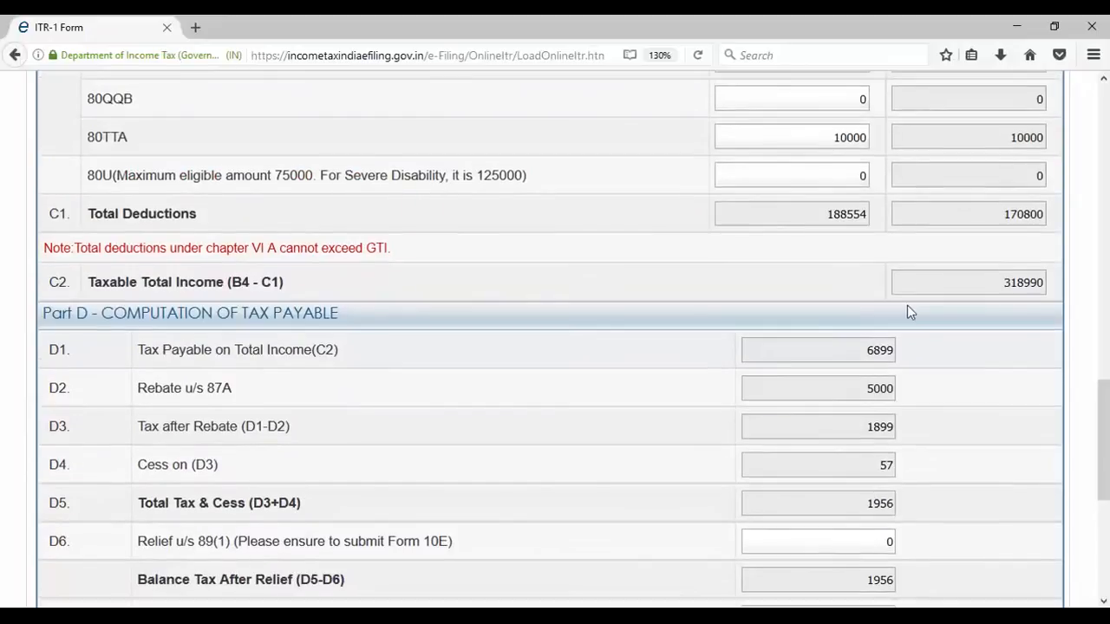
# - Review the Part D tax figures, including 15649 total tax deducted, then revisit Income Details
pyautogui.moveTo(859, 387); pyautogui.dragTo(899, 396)
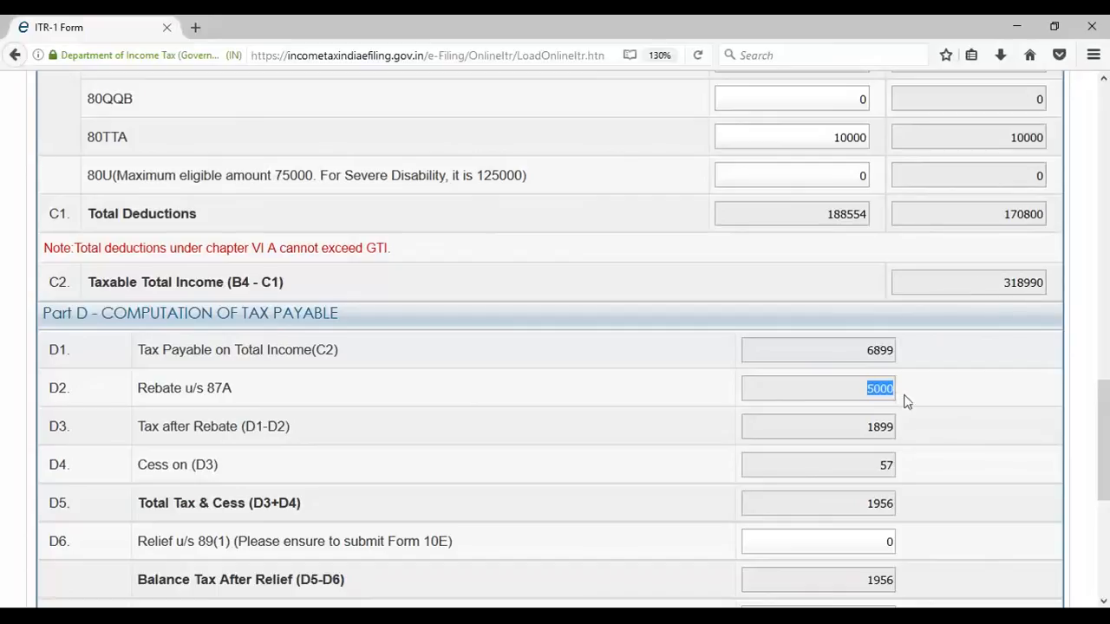
pyautogui.scroll(-5, 905, 399)
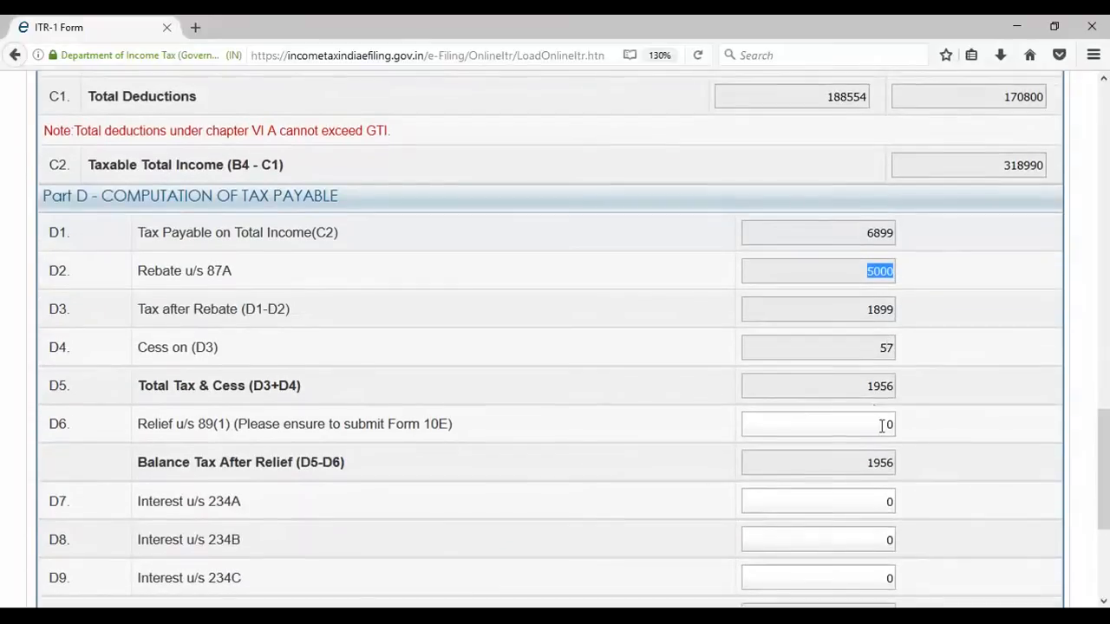
pyautogui.scroll(-3, 881, 432)
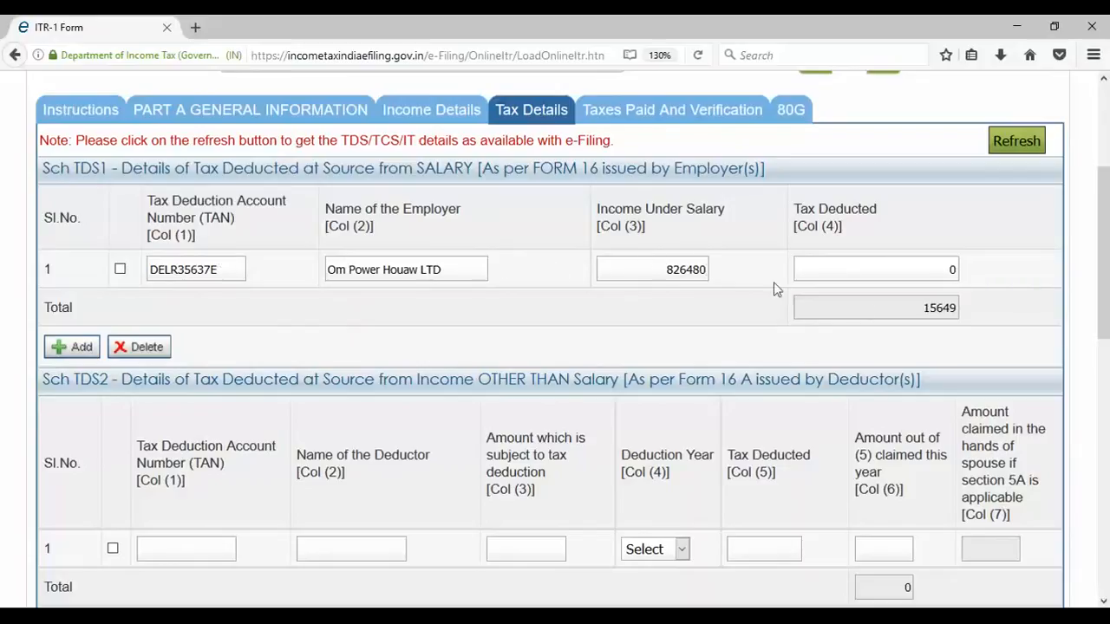
pyautogui.moveTo(925, 308); pyautogui.dragTo(966, 315)
pyautogui.click(468, 109)
pyautogui.scroll(-5, 740, 438)
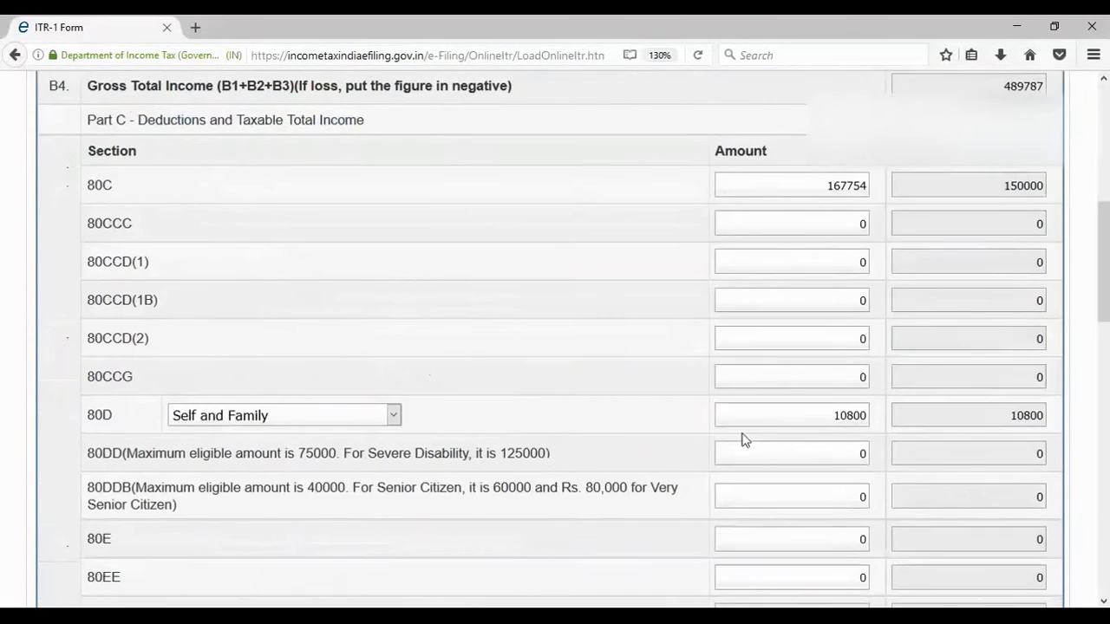
pyautogui.scroll(2, 760, 447)
pyautogui.scroll(-10, 760, 446)
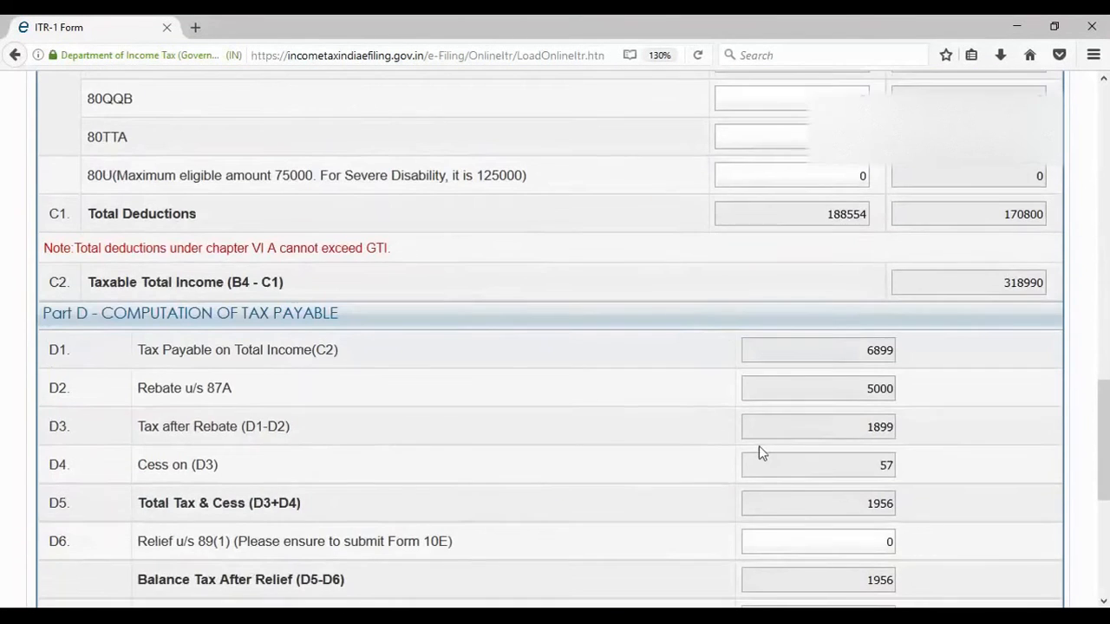
pyautogui.scroll(15, 759, 445)
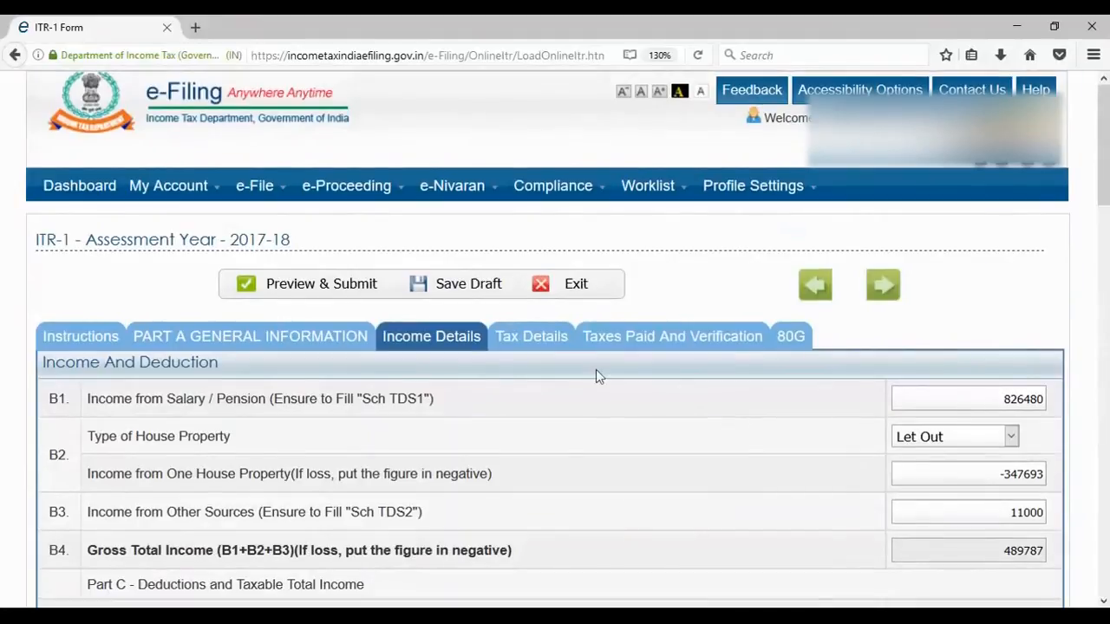
# - Look over the TDS2, TCS and Sch IT tables in Tax Details, then open Taxes Paid and Verification
pyautogui.click(565, 338)
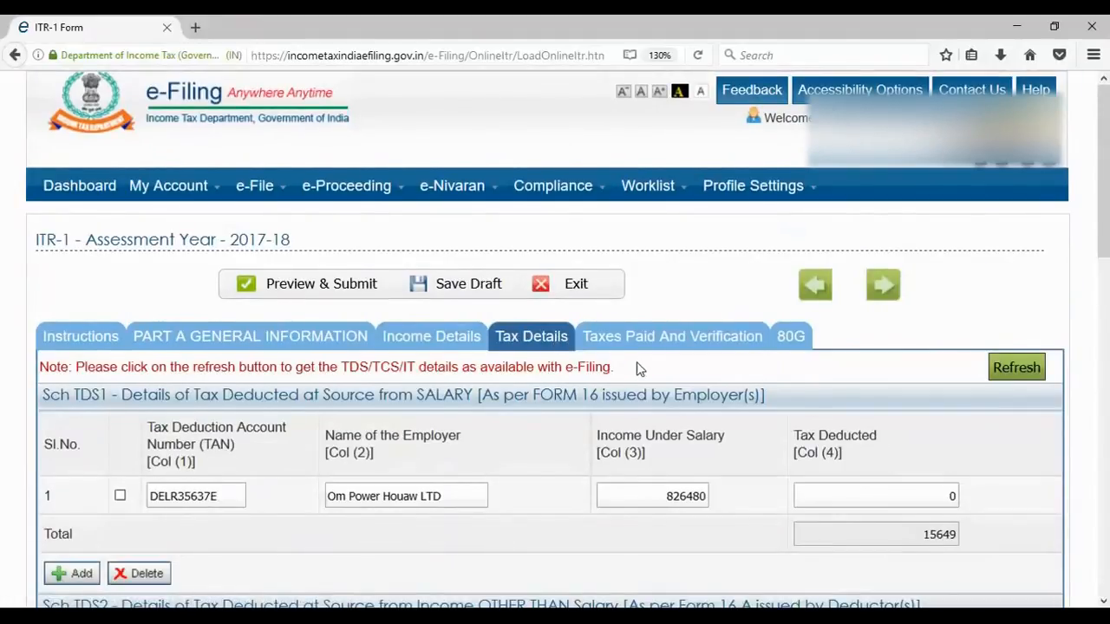
pyautogui.scroll(-3, 638, 369)
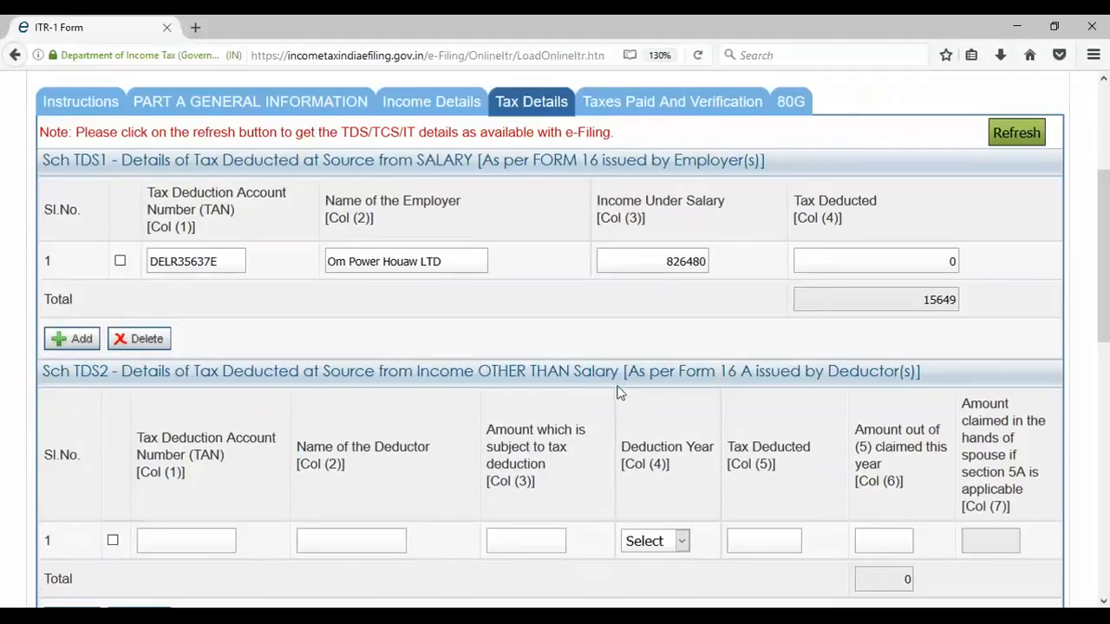
pyautogui.scroll(-2, 618, 393)
pyautogui.scroll(-2, 618, 392)
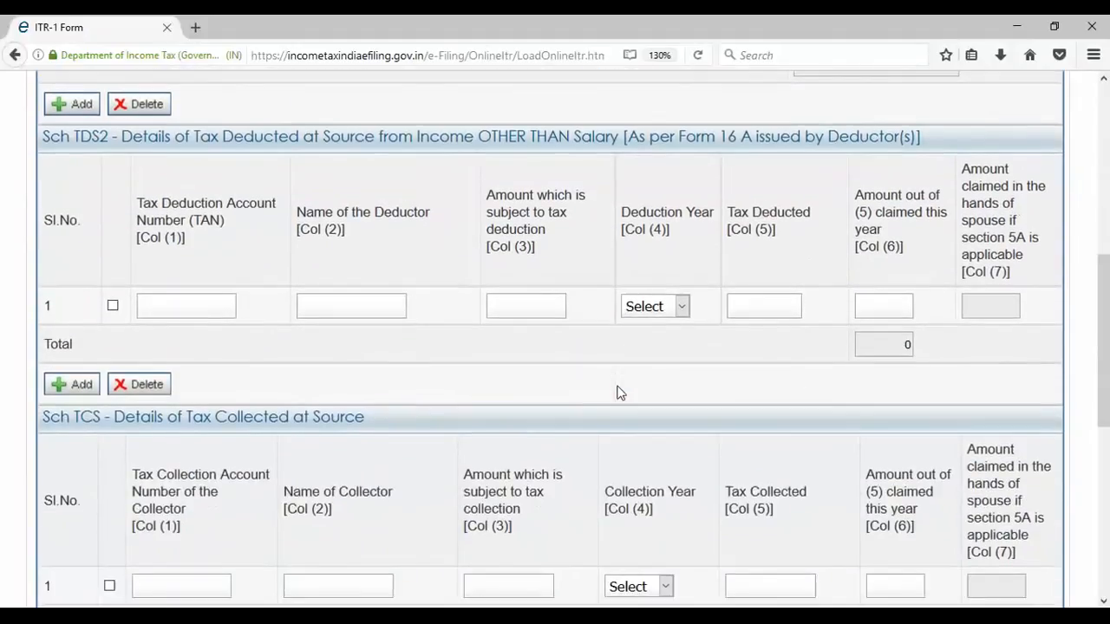
pyautogui.scroll(-2, 529, 282)
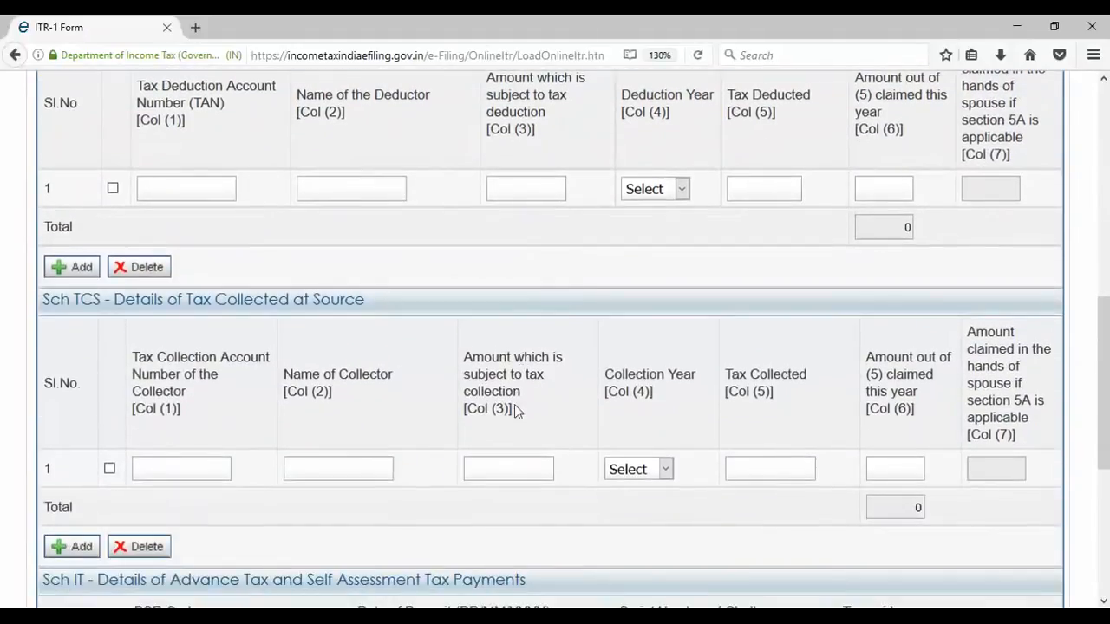
pyautogui.scroll(-2, 513, 431)
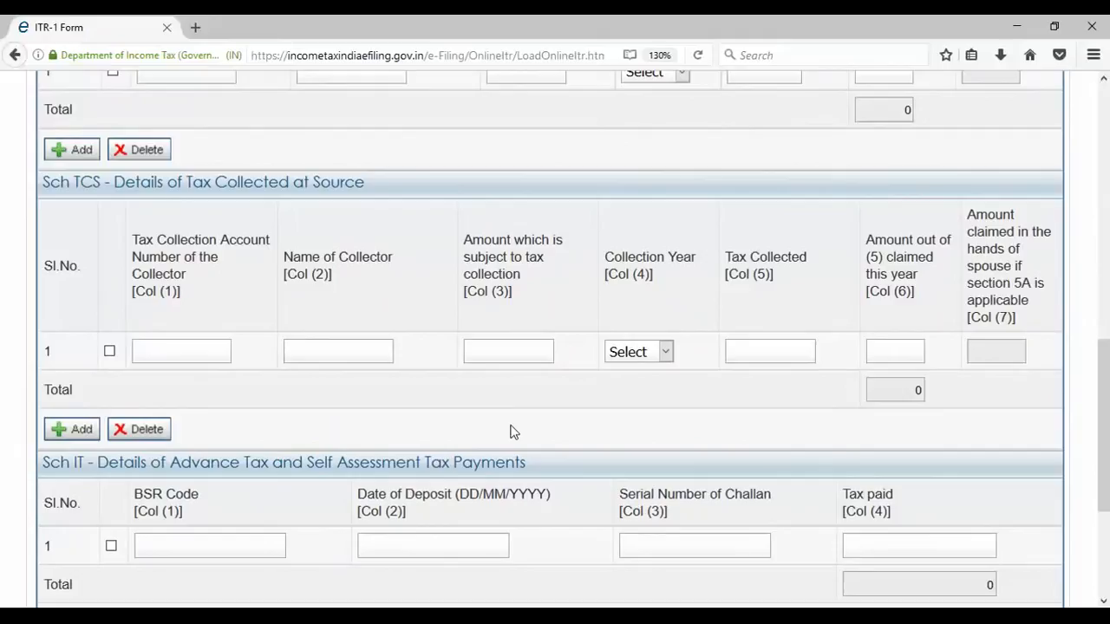
pyautogui.scroll(-2, 499, 437)
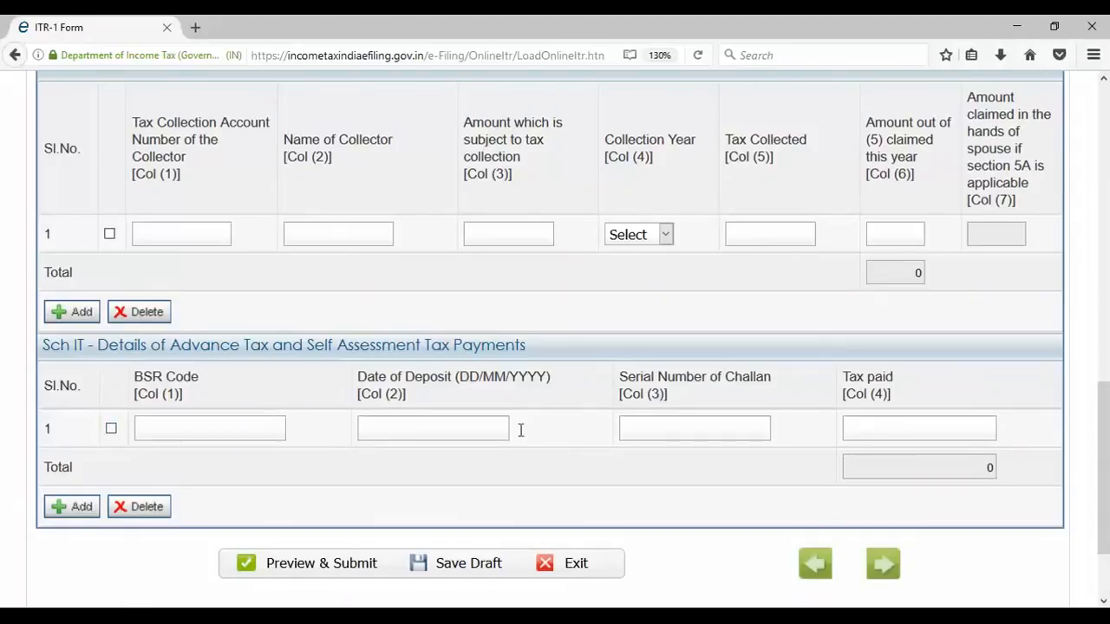
pyautogui.click(883, 564)
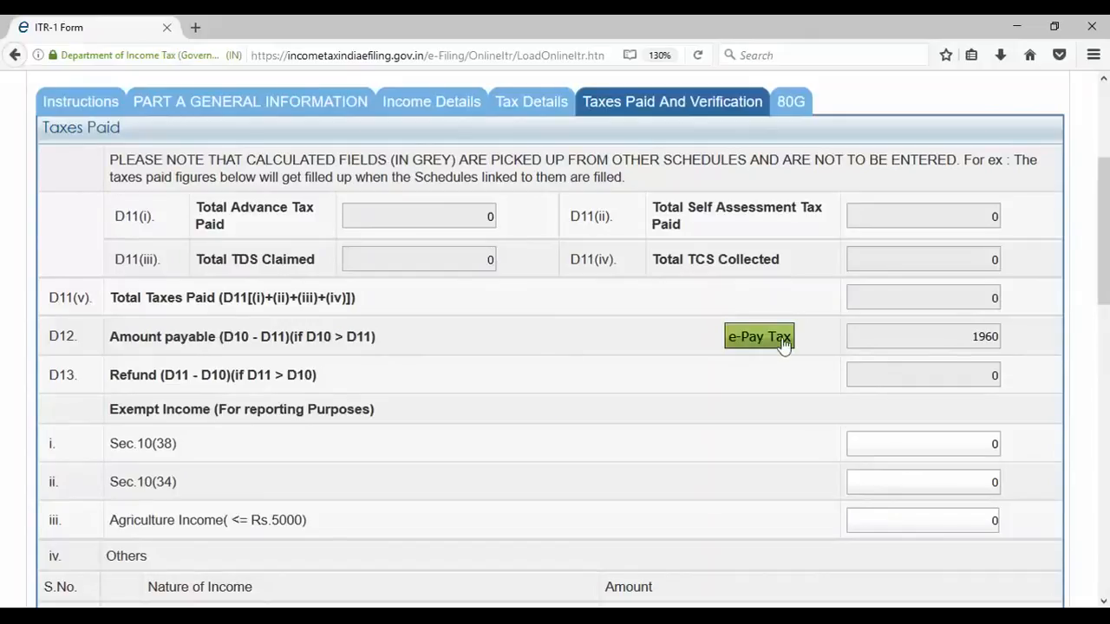
# - Highlight the 1960 amount payable and scroll down to the Bank Account Details
pyautogui.moveTo(974, 339); pyautogui.dragTo(1005, 338)
pyautogui.scroll(-2, 516, 286)
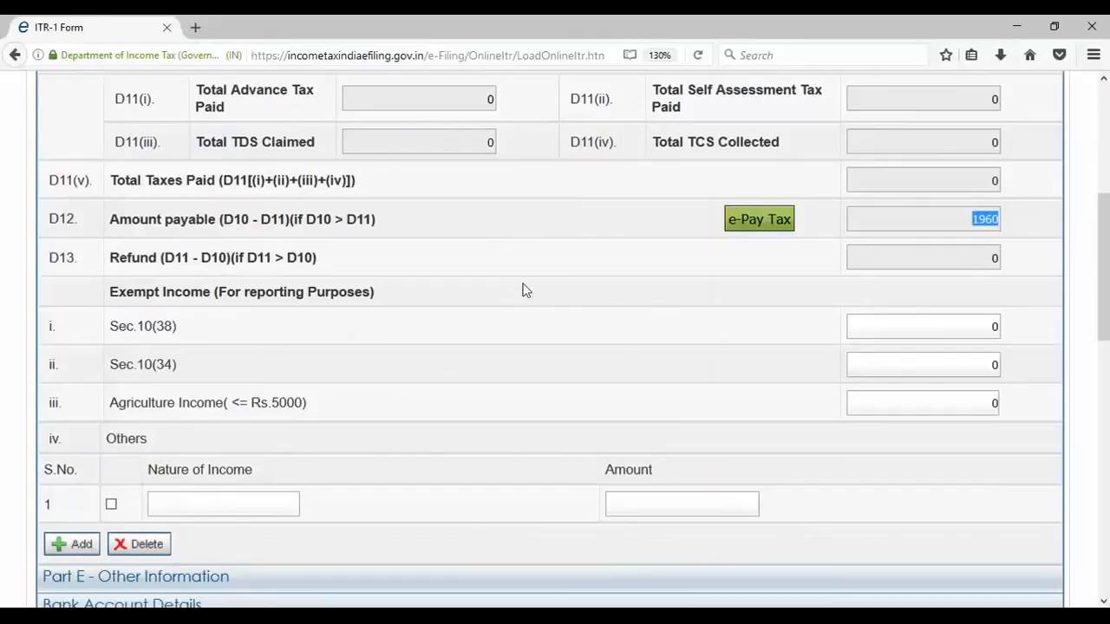
pyautogui.scroll(-5, 589, 405)
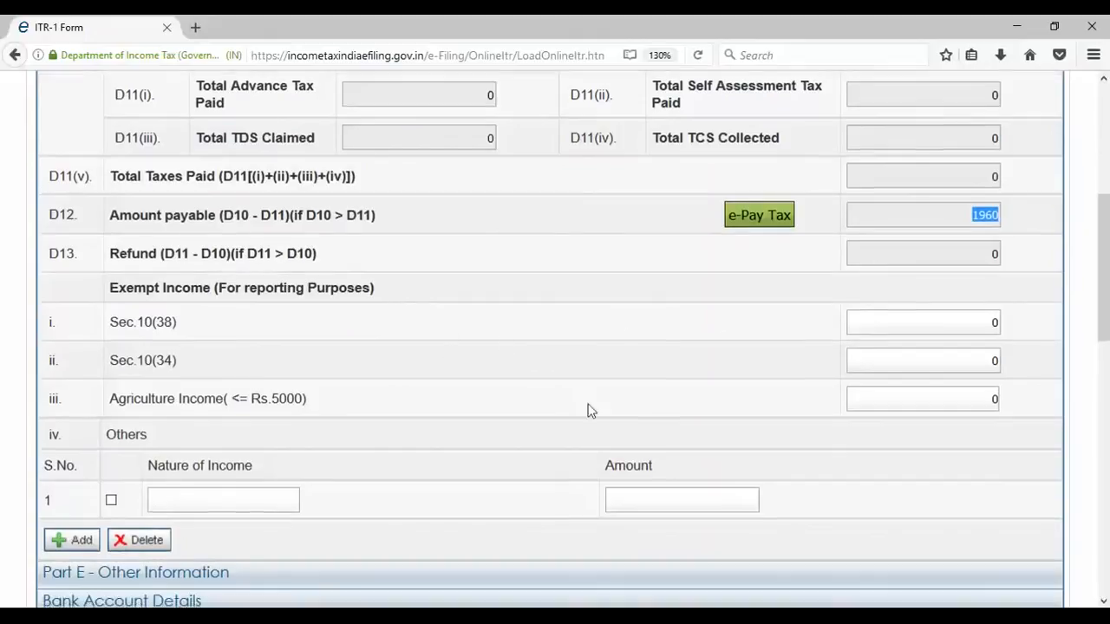
pyautogui.scroll(-1, 588, 405)
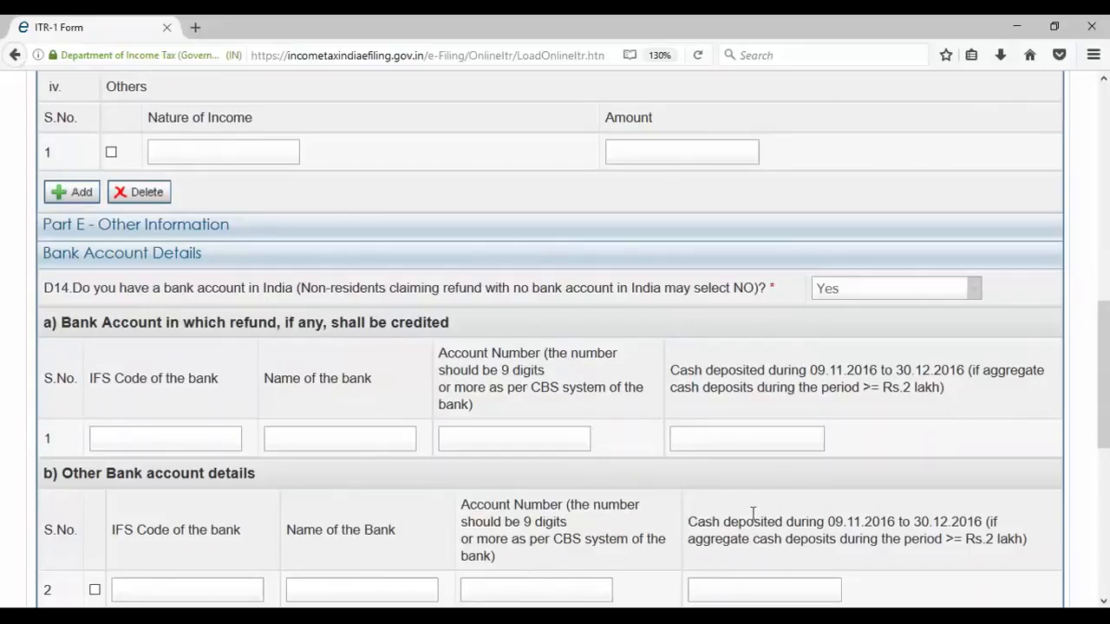
pyautogui.scroll(-2, 399, 316)
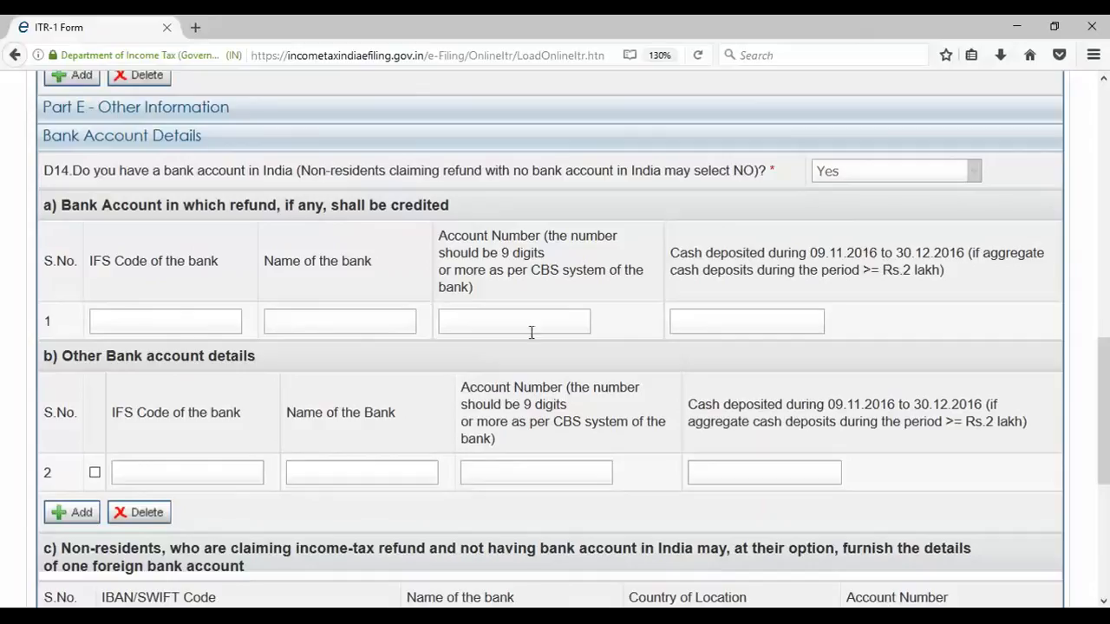
# - Attempt adding a second bank account row with an IFS code, then open the 80G schedule
pyautogui.click(91, 519)
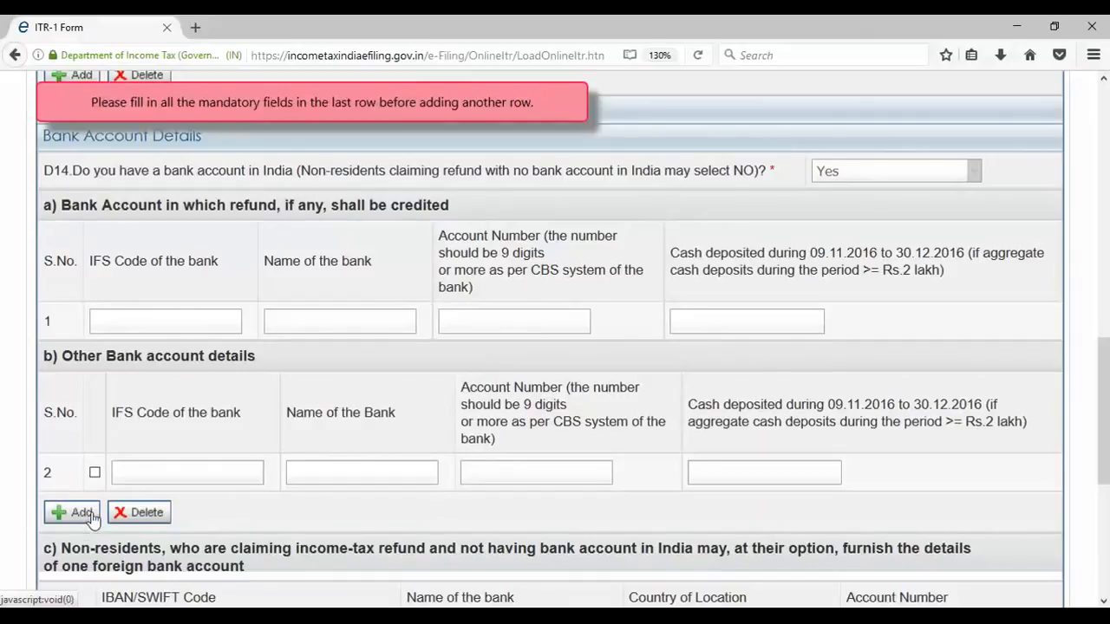
pyautogui.click(124, 466)
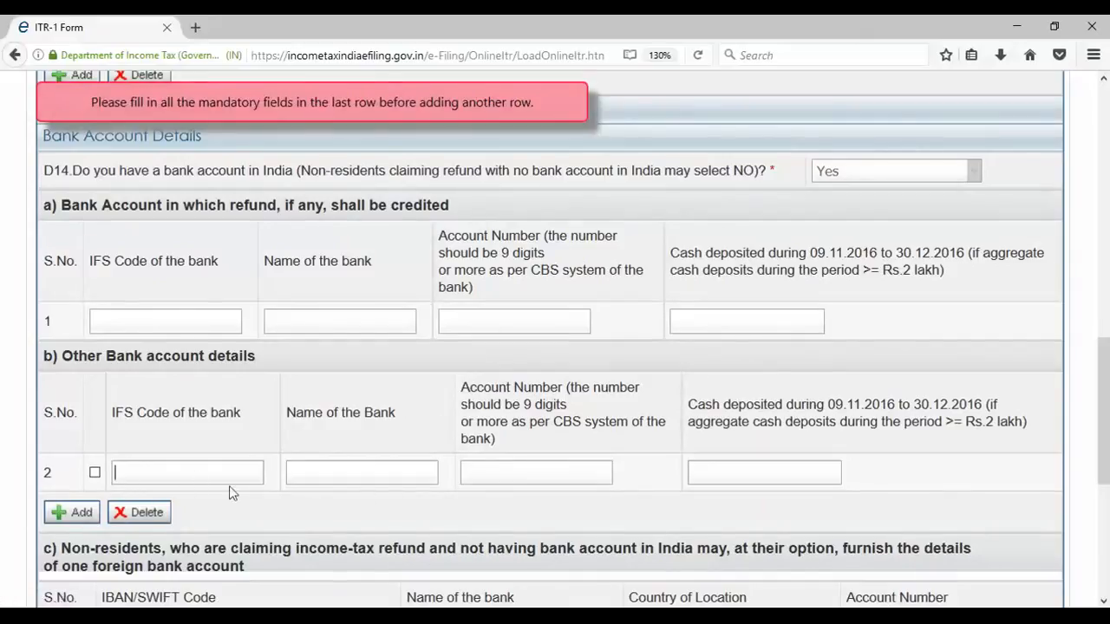
pyautogui.scroll(-2, 74, 520)
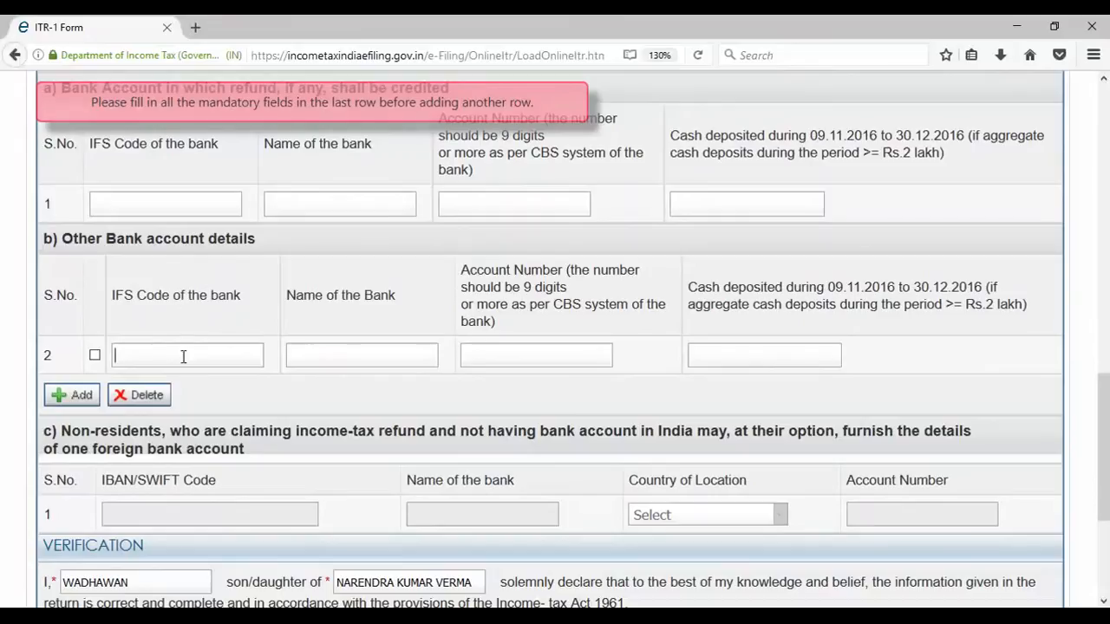
pyautogui.scroll(5, 182, 366)
pyautogui.scroll(10, 299, 417)
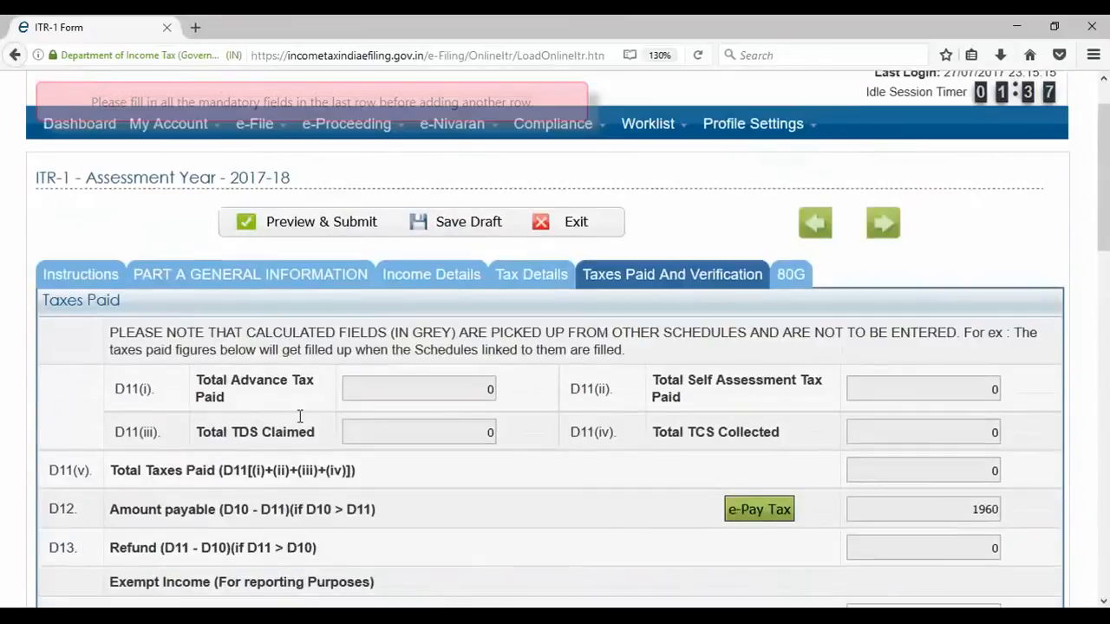
pyautogui.scroll(1, 299, 417)
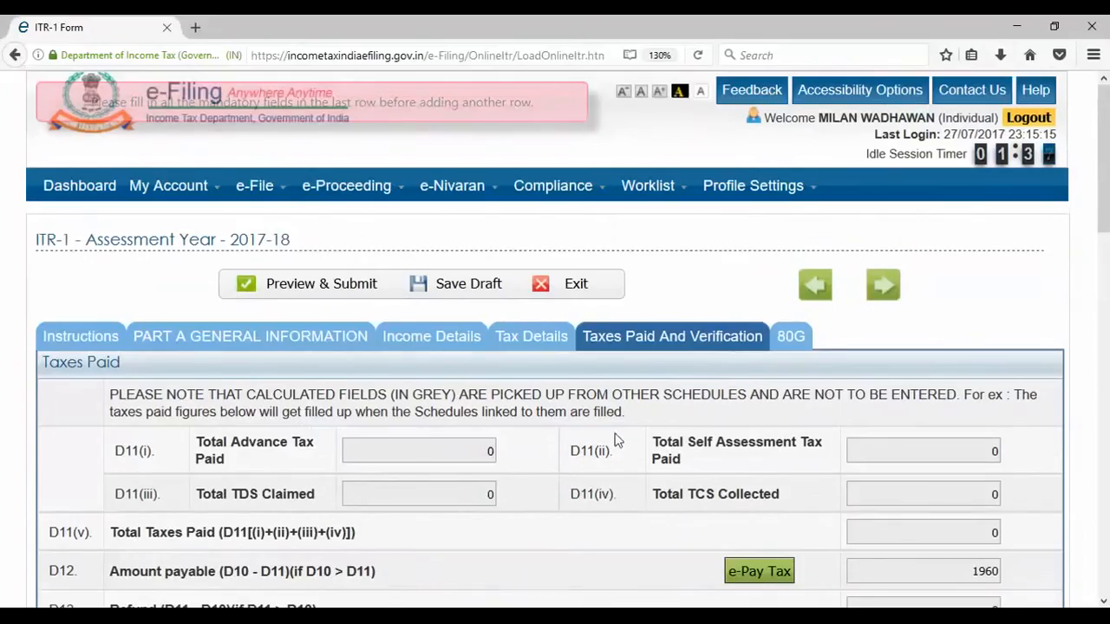
pyautogui.click(786, 342)
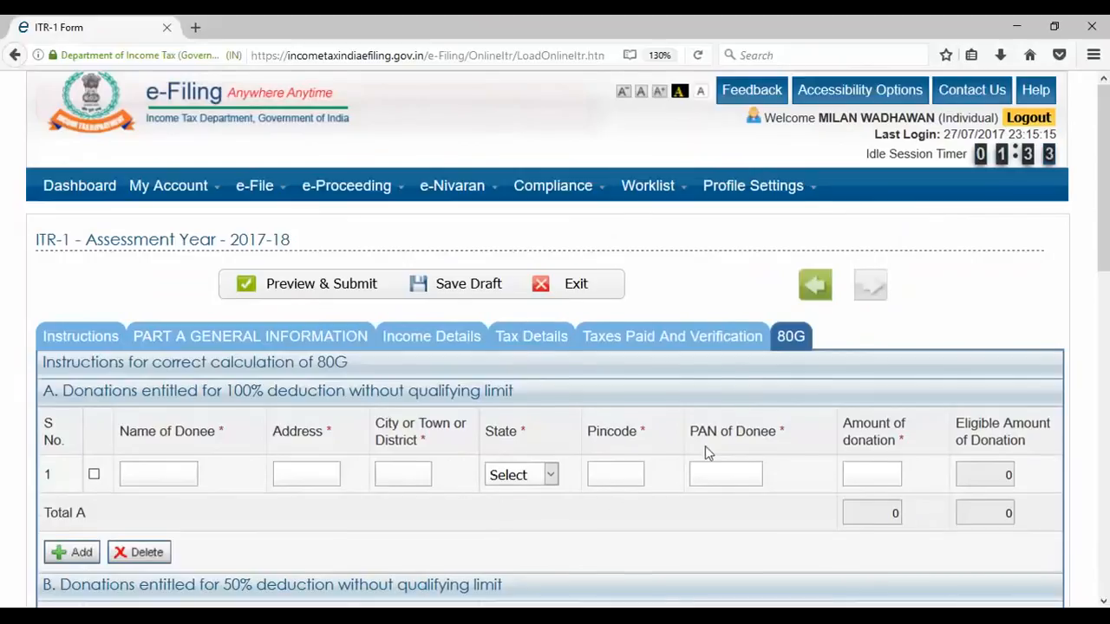
# - Scroll through the 80G donation tables to confirm they are empty
pyautogui.scroll(-4, 704, 446)
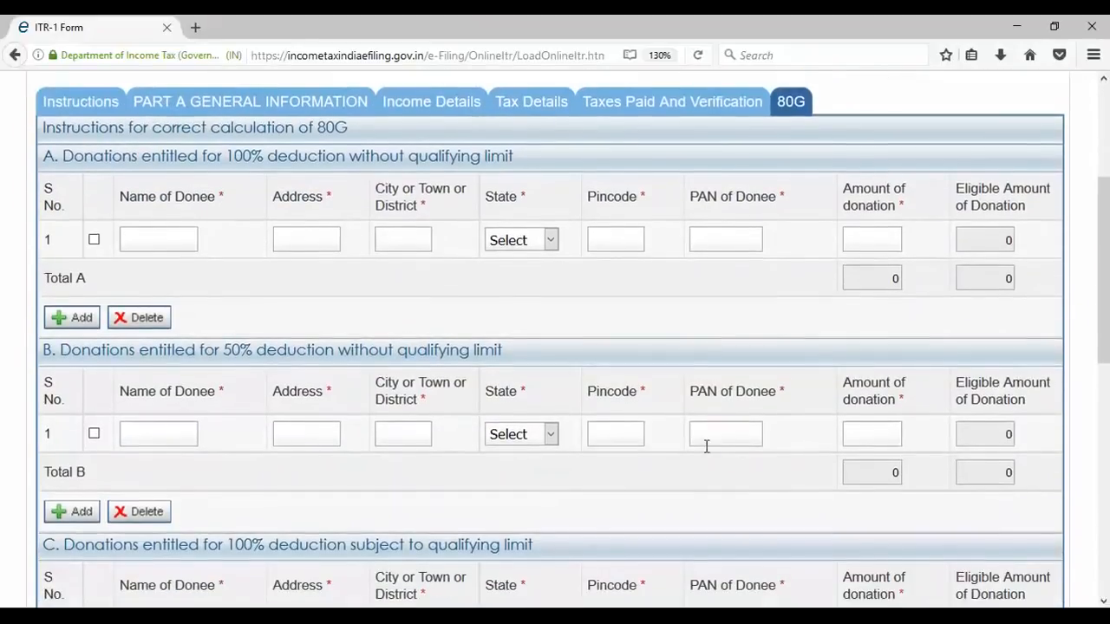
pyautogui.scroll(-4, 707, 447)
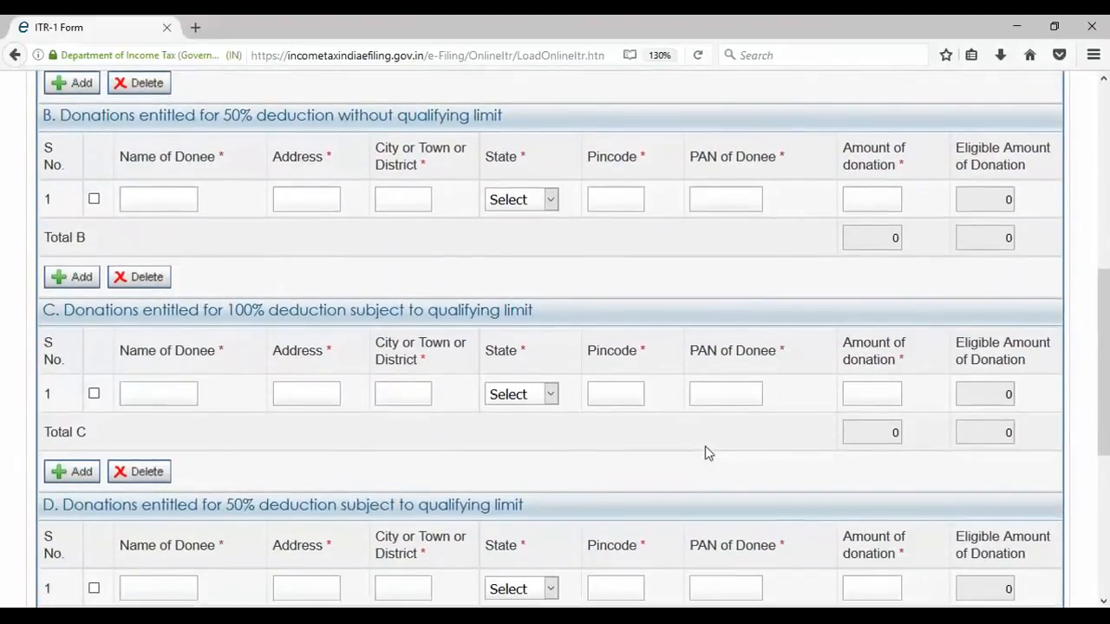
pyautogui.scroll(2, 705, 451)
pyautogui.scroll(4, 705, 451)
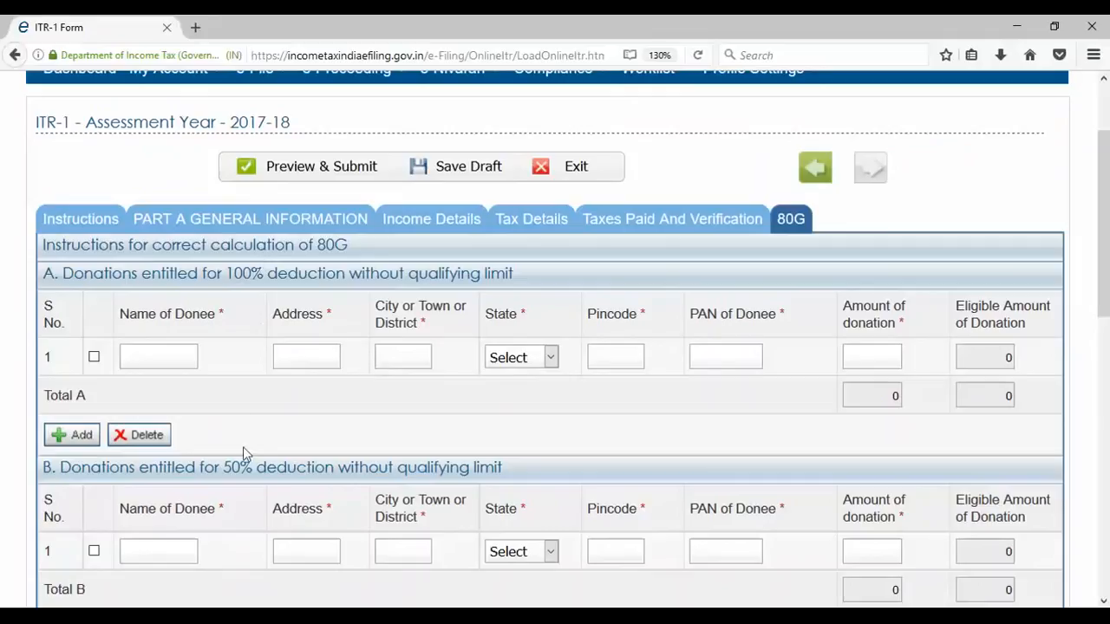
pyautogui.scroll(-3, 251, 468)
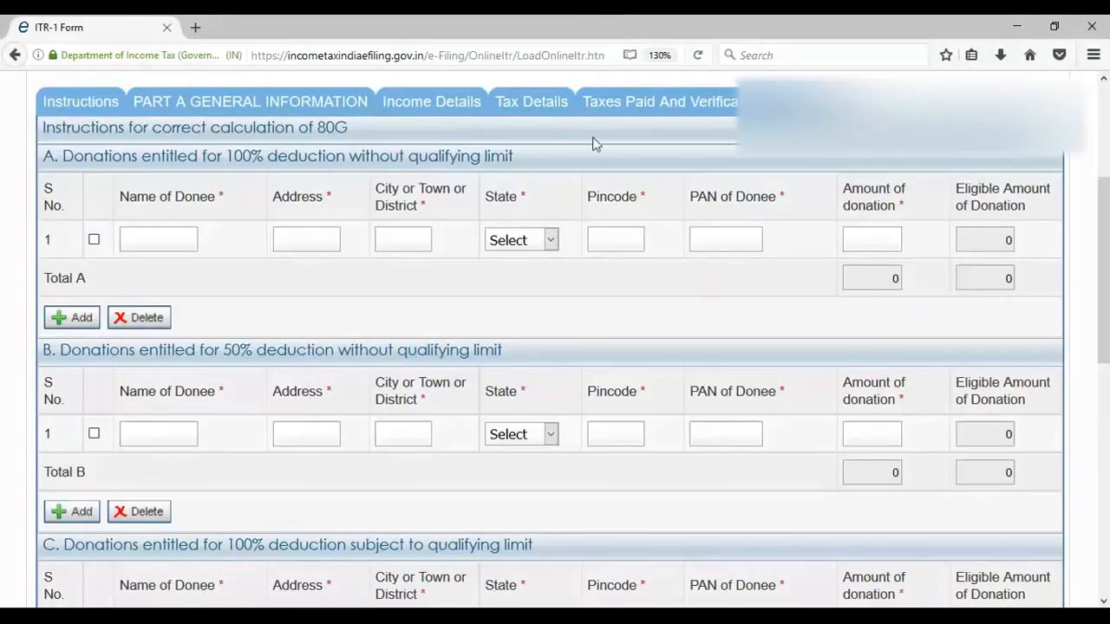
# - Return to Taxes Paid and Verification and dismiss the session-timeout warning with Ok
pyautogui.click(619, 102)
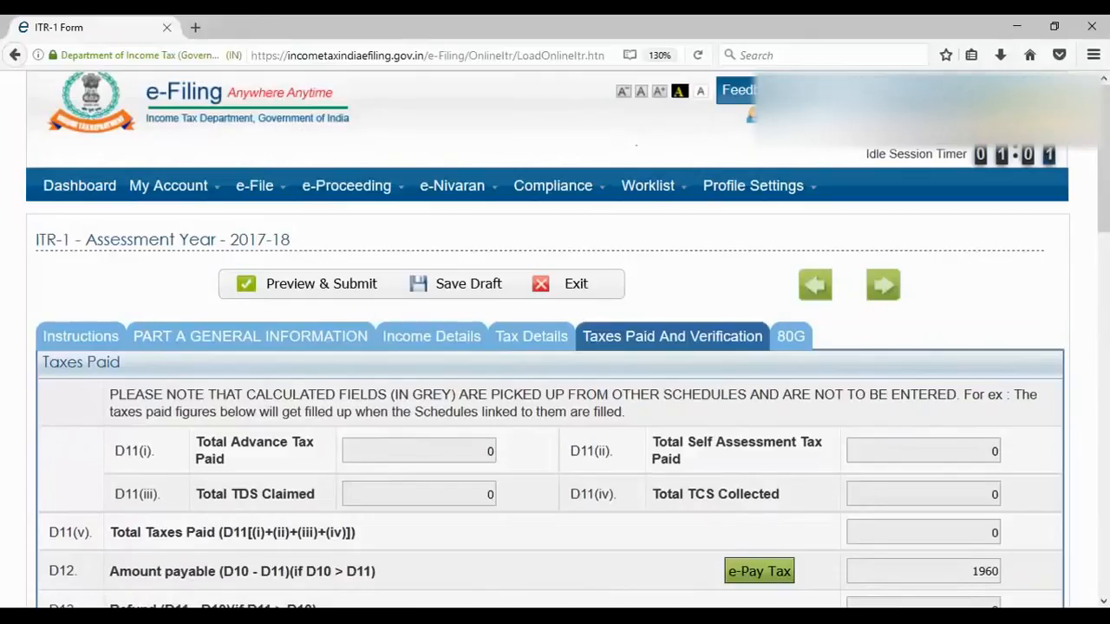
pyautogui.scroll(-3, 882, 433)
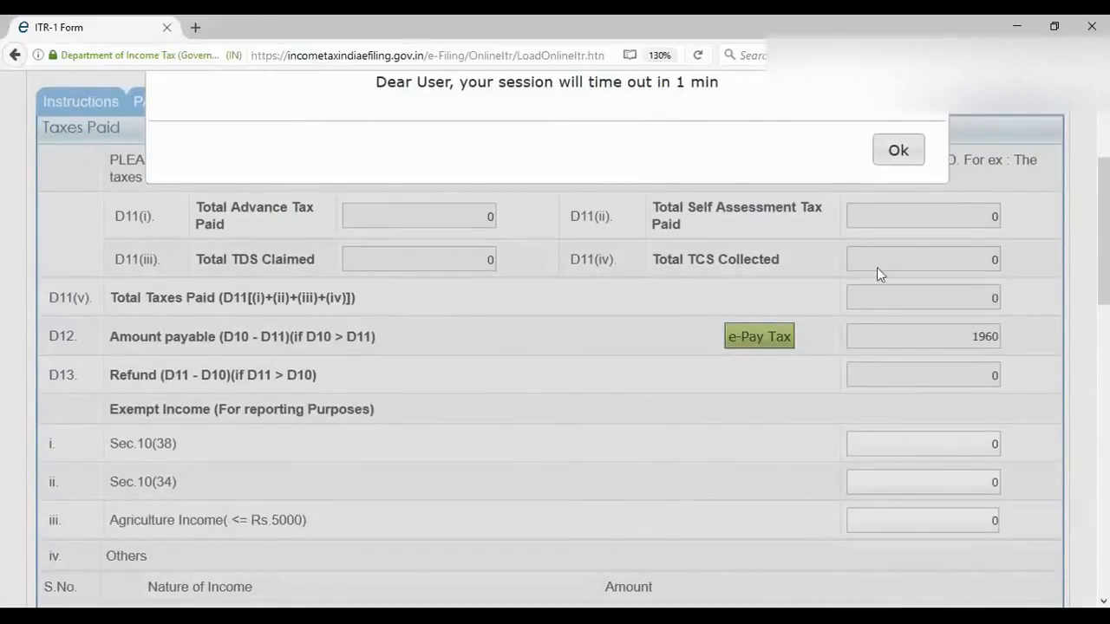
pyautogui.click(907, 154)
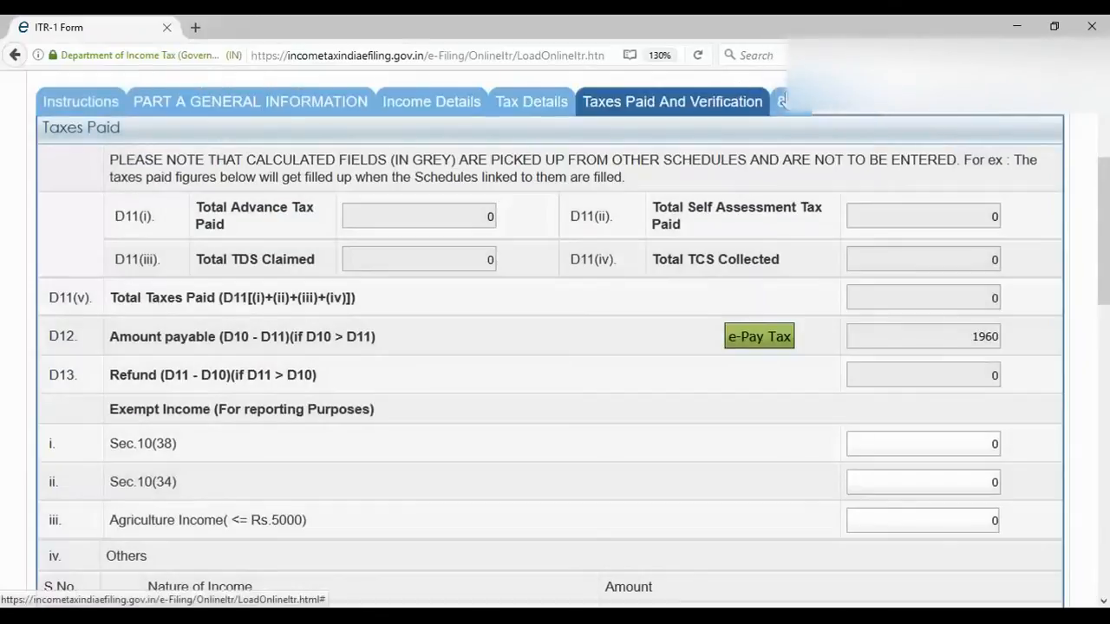
pyautogui.scroll(3, 838, 209)
pyautogui.moveTo(455, 201)
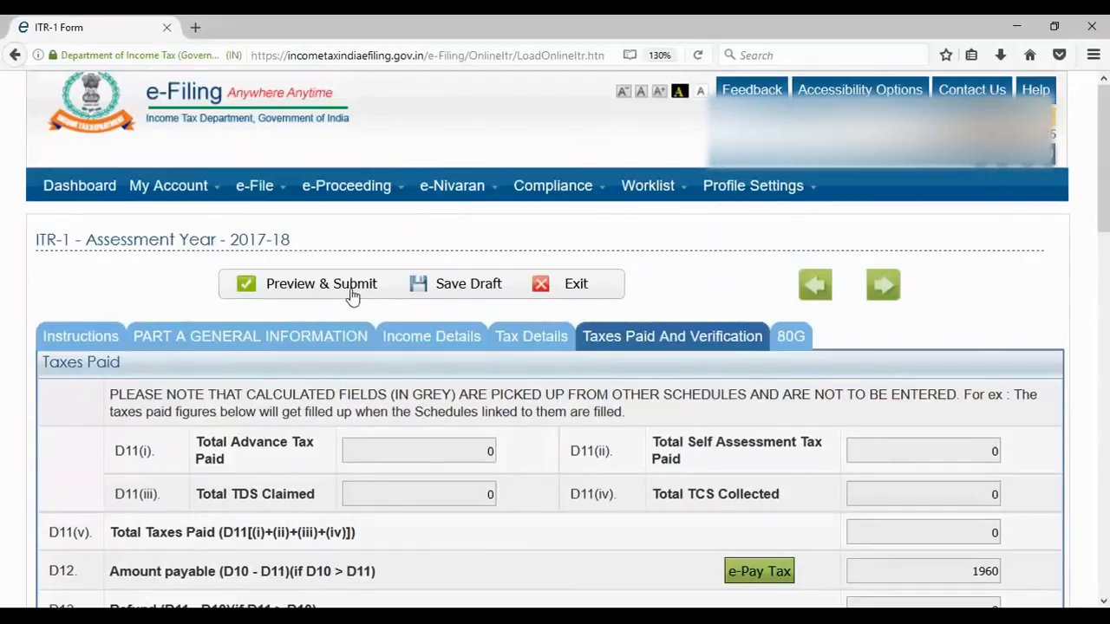
# - Save the return's Preview PDF to disk, then submit the ITR-1 for upload
pyautogui.scroll(-4, 351, 296)
pyautogui.scroll(1, 403, 431)
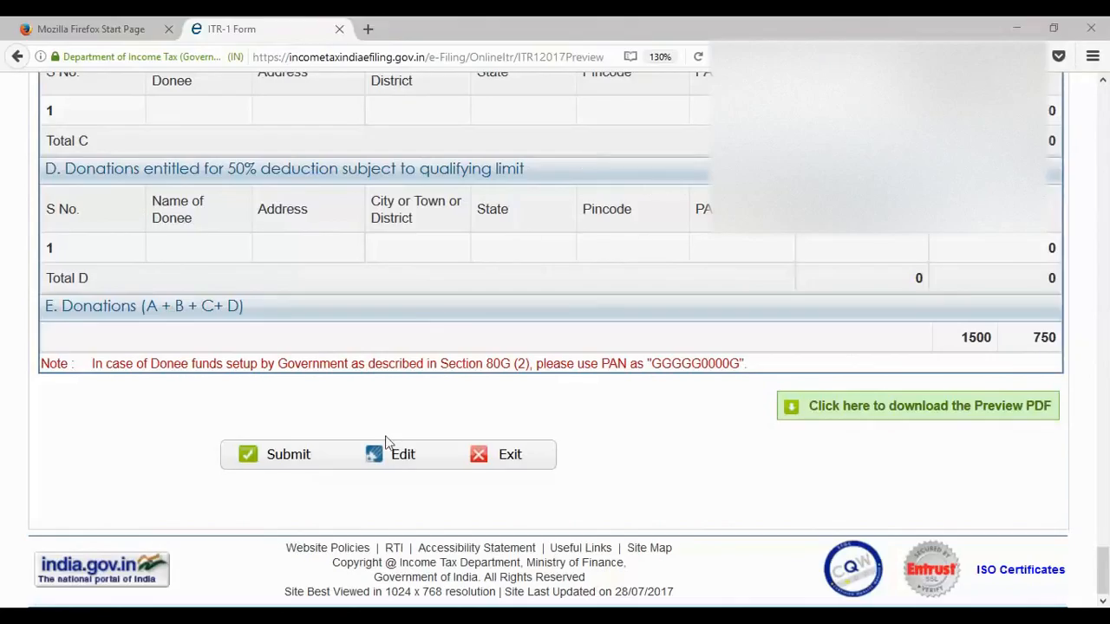
pyautogui.click(875, 415)
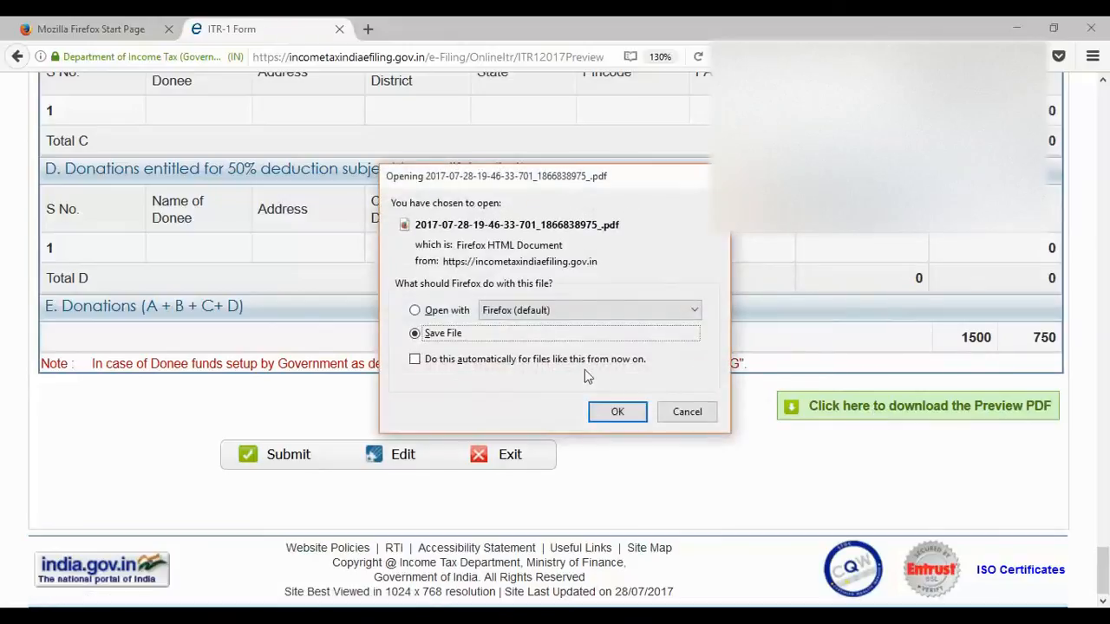
pyautogui.click(598, 413)
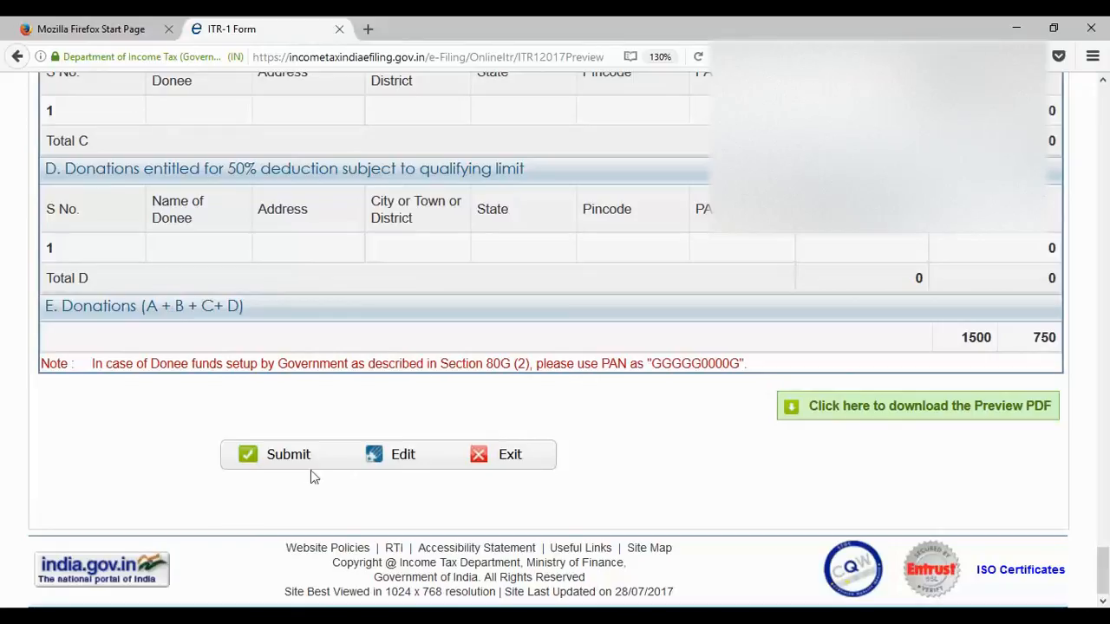
pyautogui.click(288, 457)
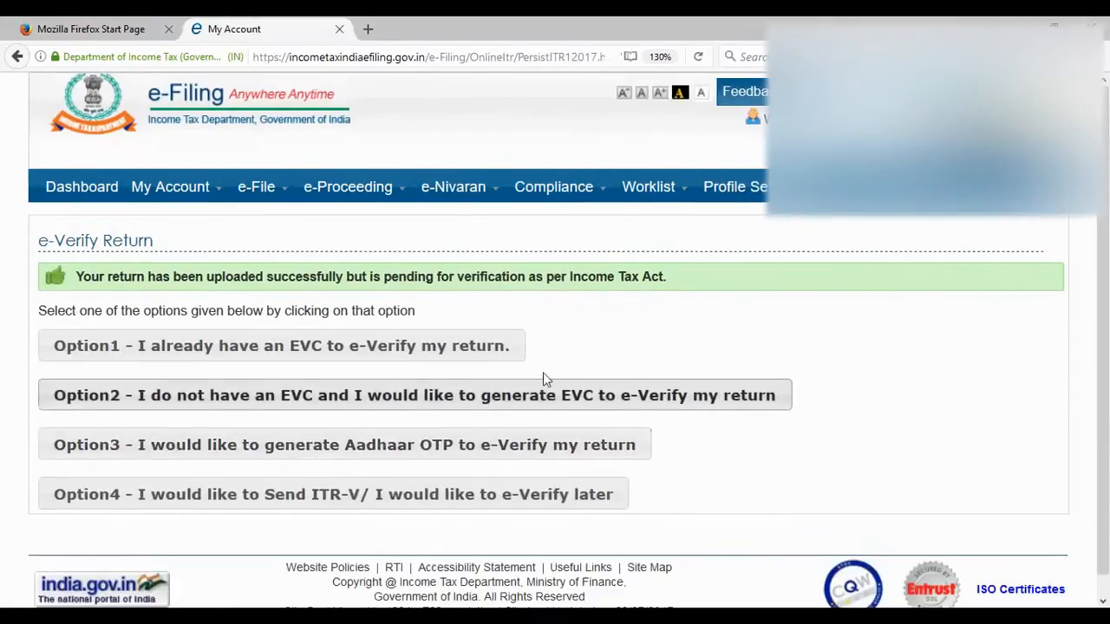
# - E-verify the return via Option 3, entering the six-digit Aadhaar OTP from the mobile
pyautogui.scroll(-1, 485, 407)
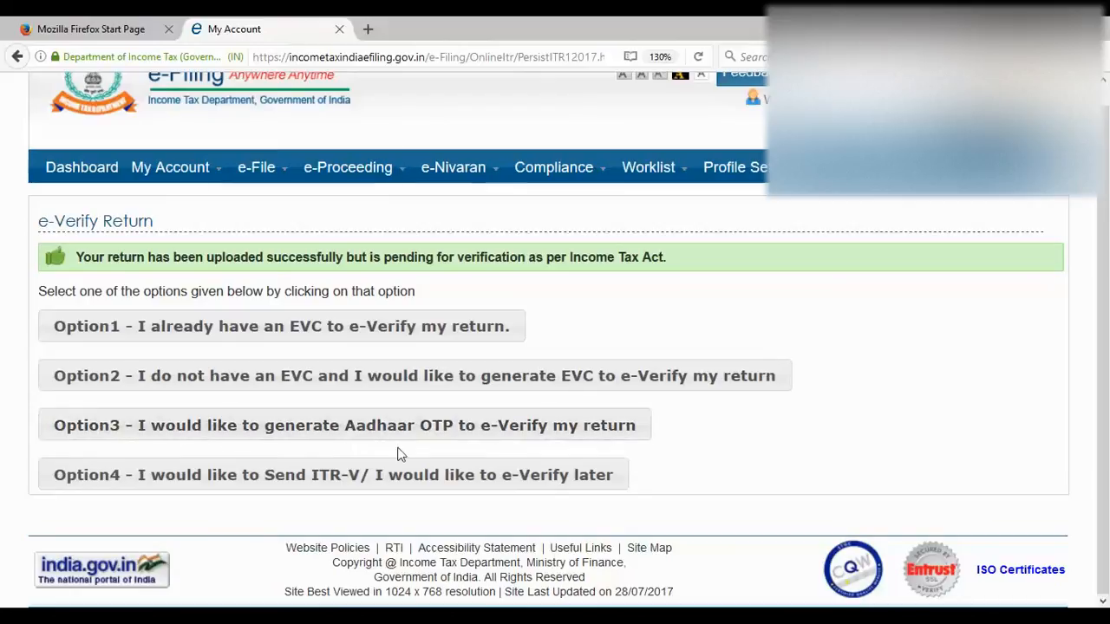
pyautogui.click(524, 436)
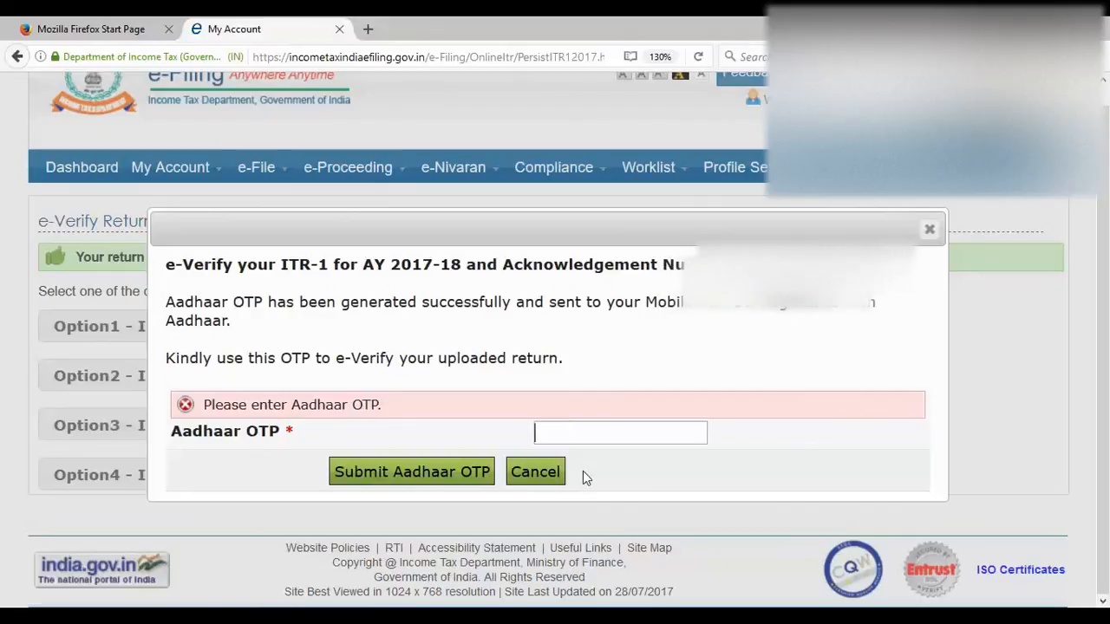
pyautogui.write('•••')
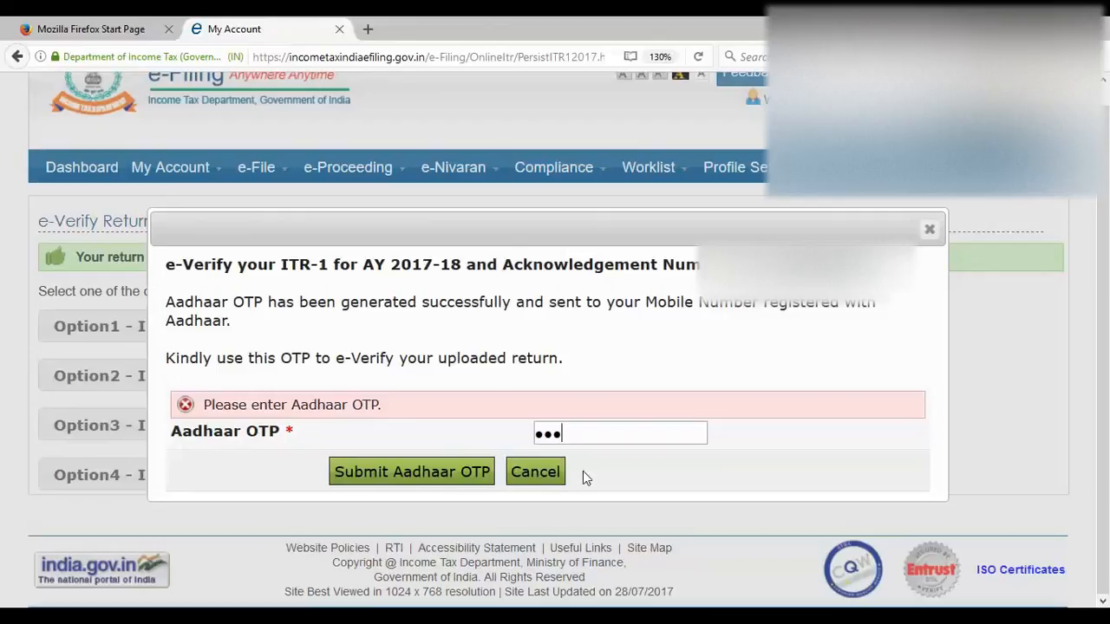
pyautogui.write('•••')
pyautogui.click(444, 471)
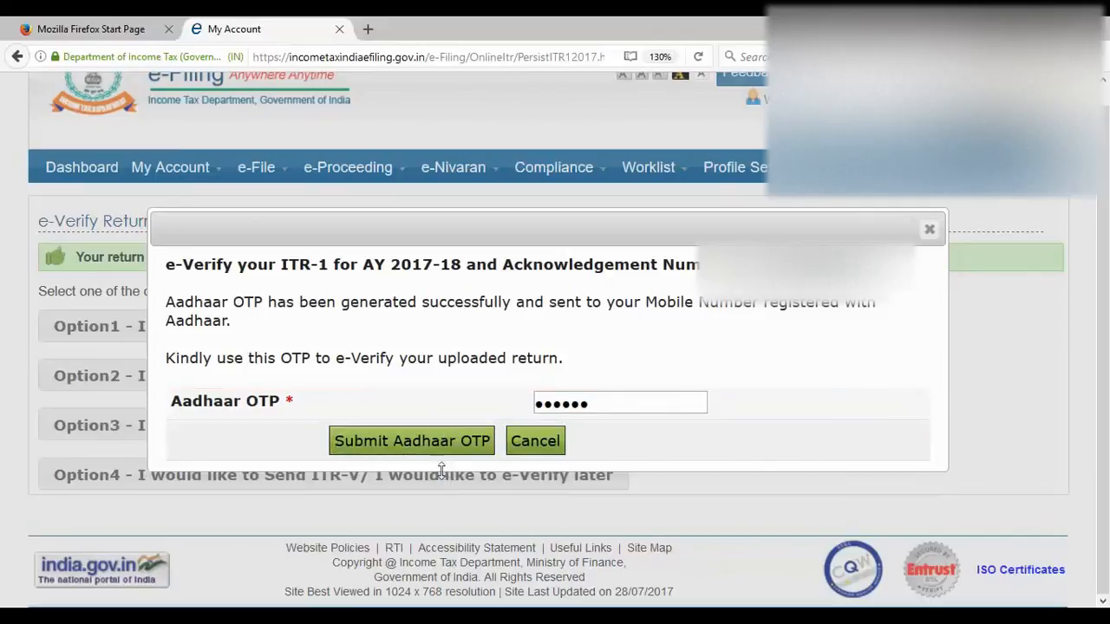